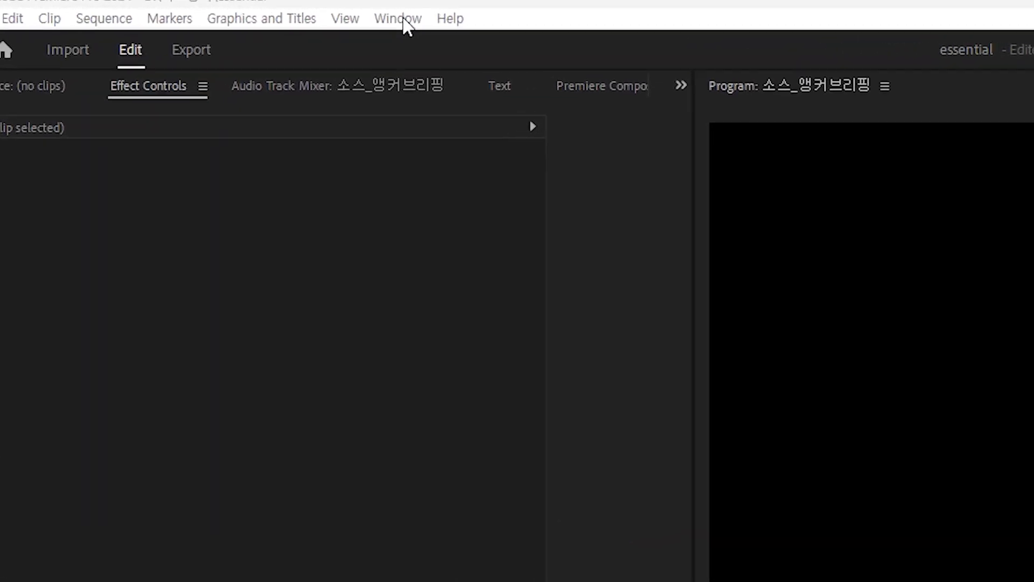
click(403, 19)
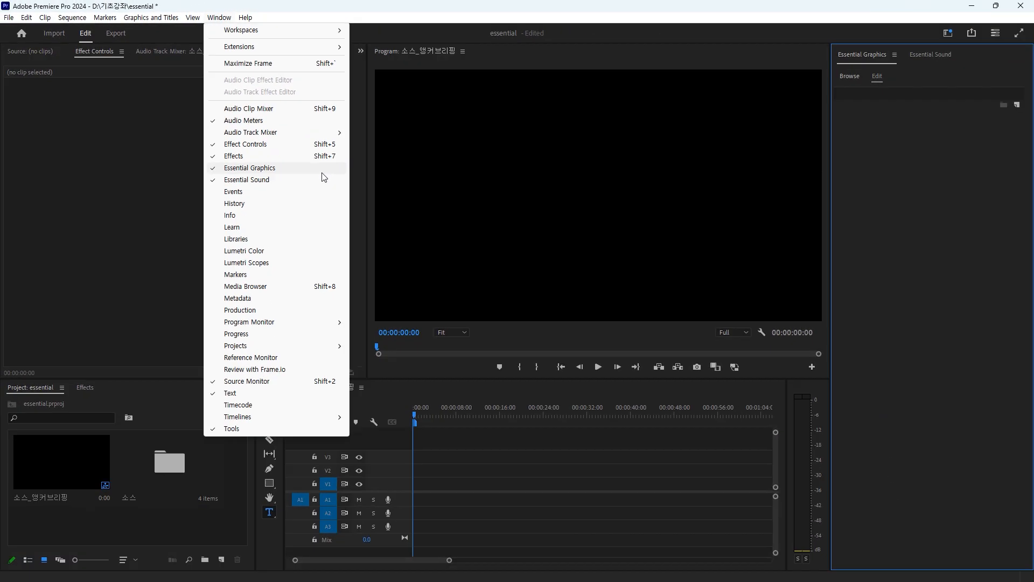
click(609, 6)
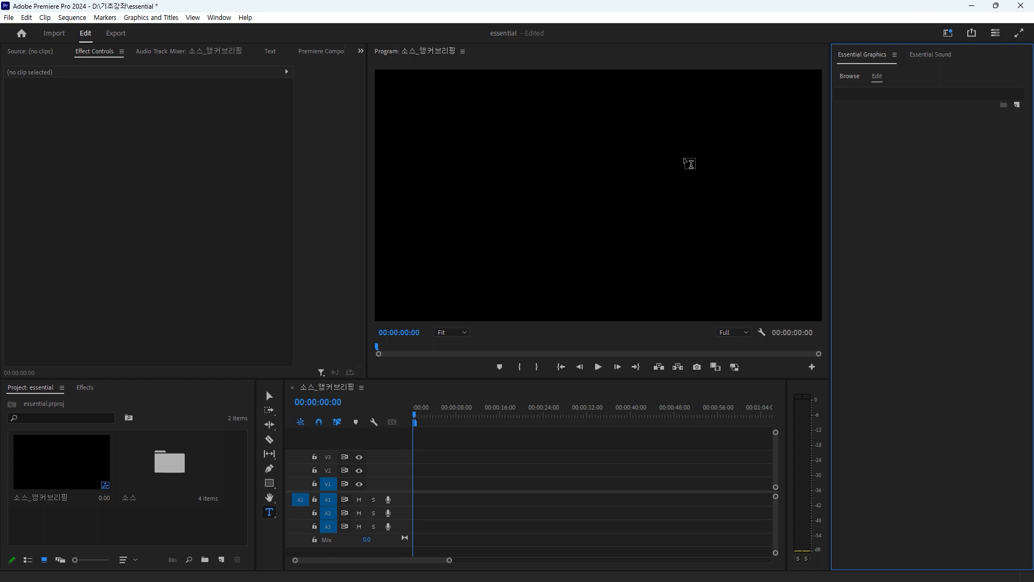
Step: Add a text graphic reading "에디터몽키" near the middle of the frame with the Type tool
click(271, 512)
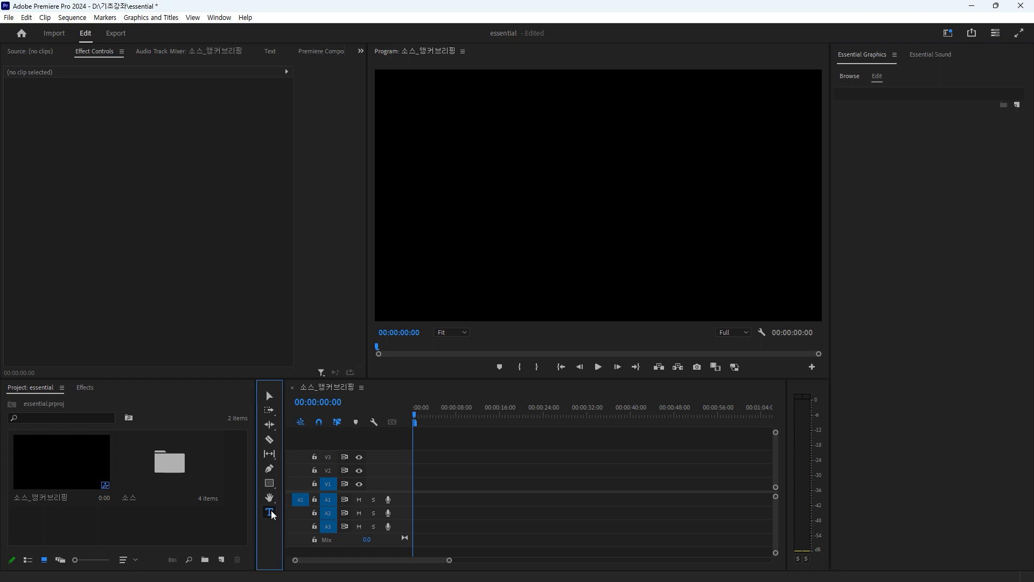
click(271, 513)
click(526, 194)
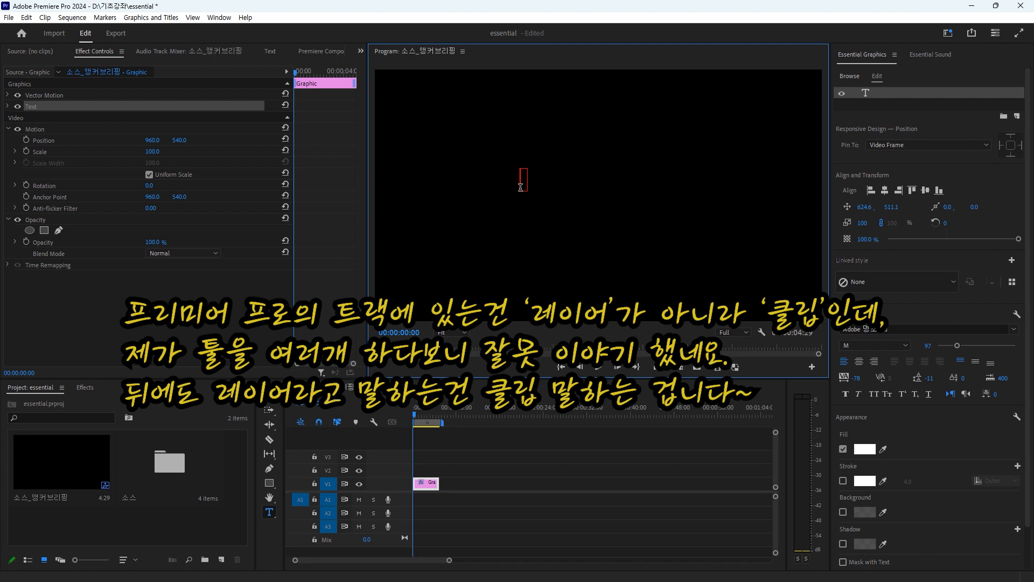
text(에디터몽키)
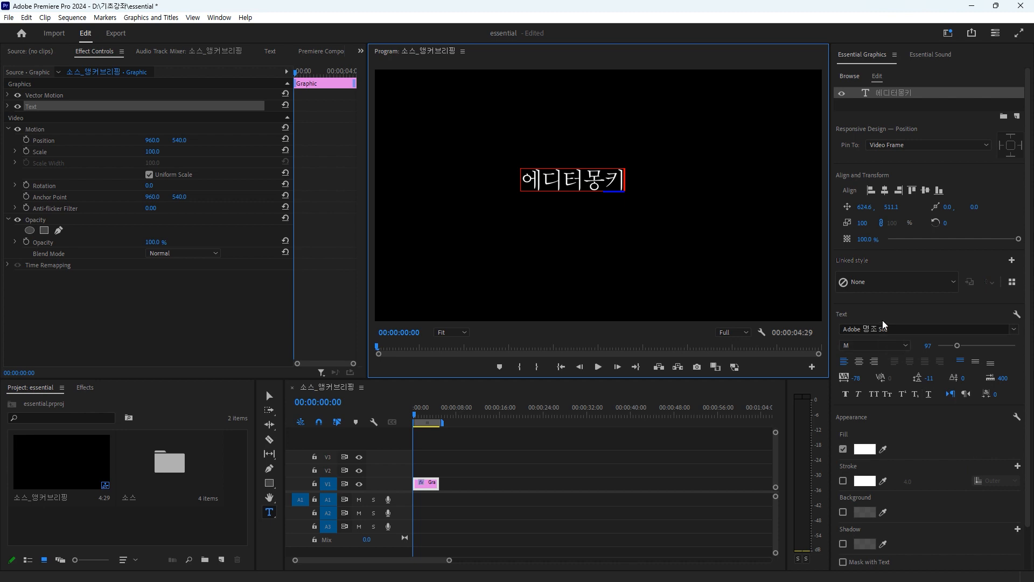
Step: Set the whole "에디터몽키" text to the 비비트리고딕_B font, size 130 and tracking -16
drag(521, 180, 639, 184)
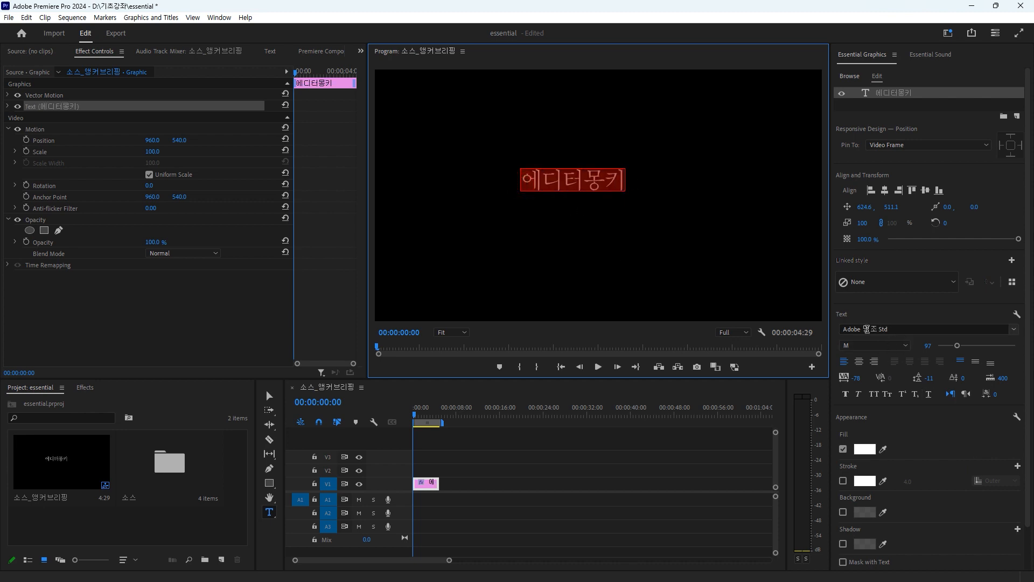
click(1000, 330)
scroll(891, 537, down, 2)
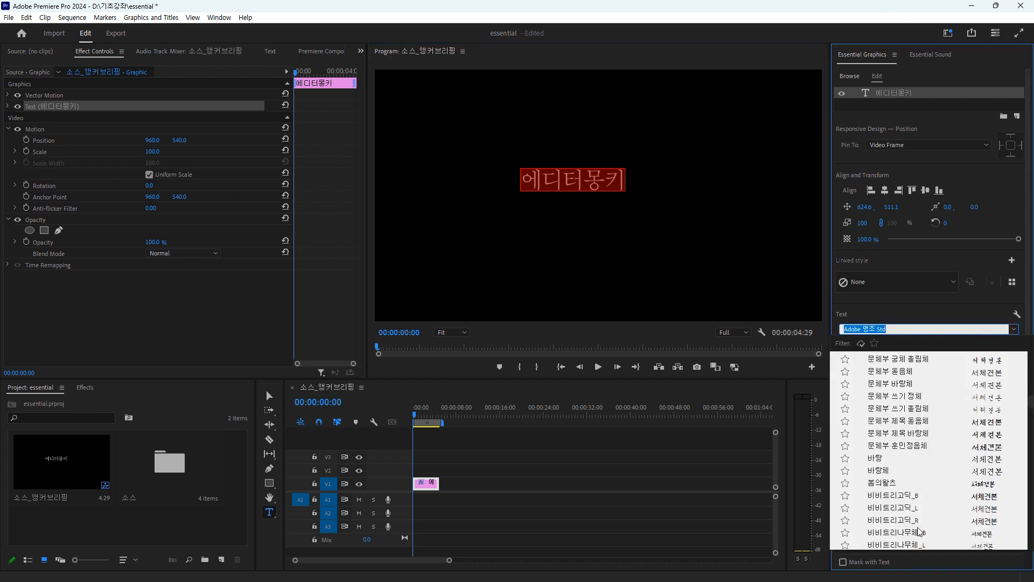
click(889, 496)
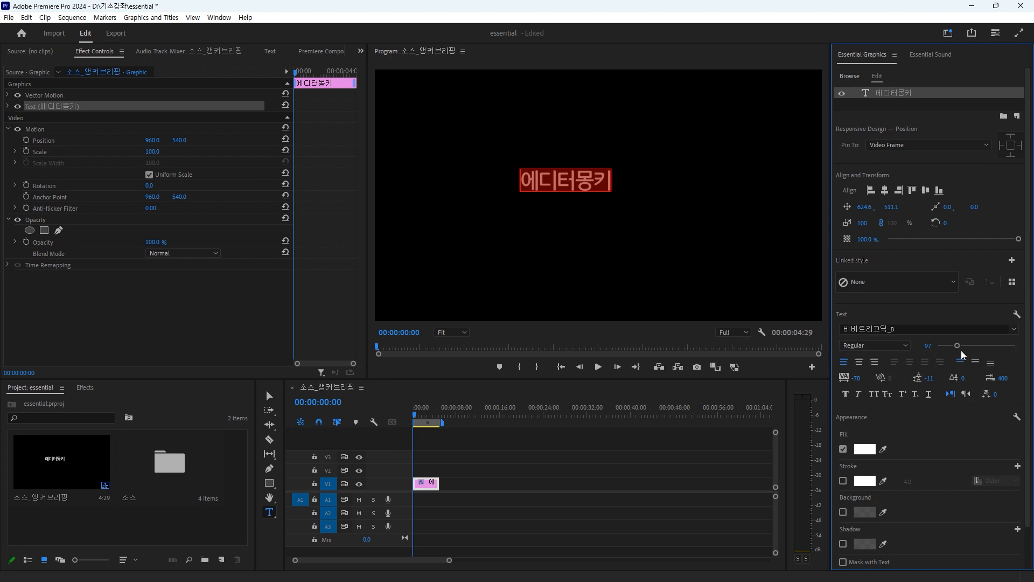
mouse_move(958, 345)
mouse_down()
mouse_move(996, 347)
mouse_move(962, 348)
mouse_up()
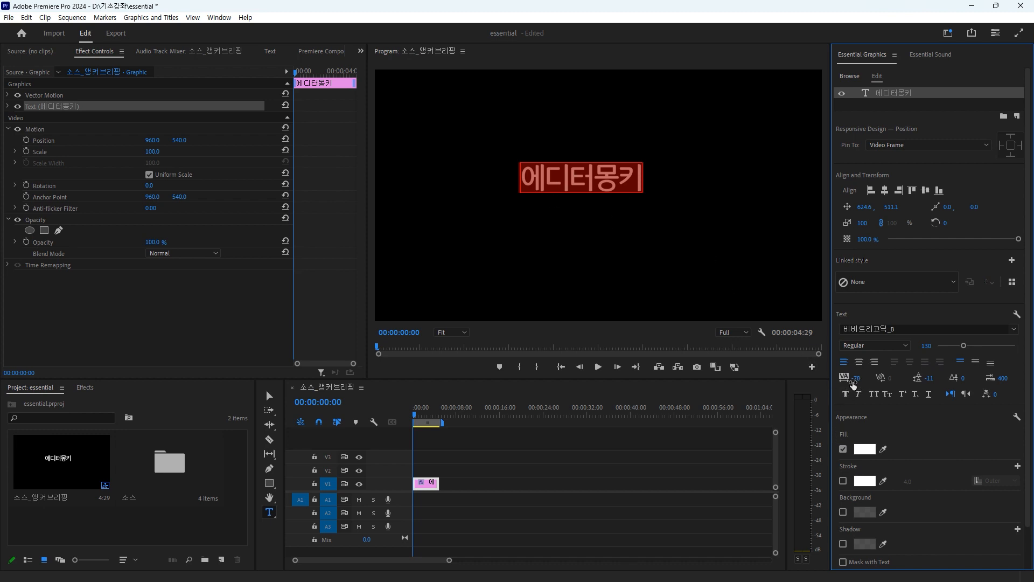
drag(855, 378, 933, 380)
Step: Add a second line "안녕하세요" below the first and set the leading of both lines to -15
click(645, 176)
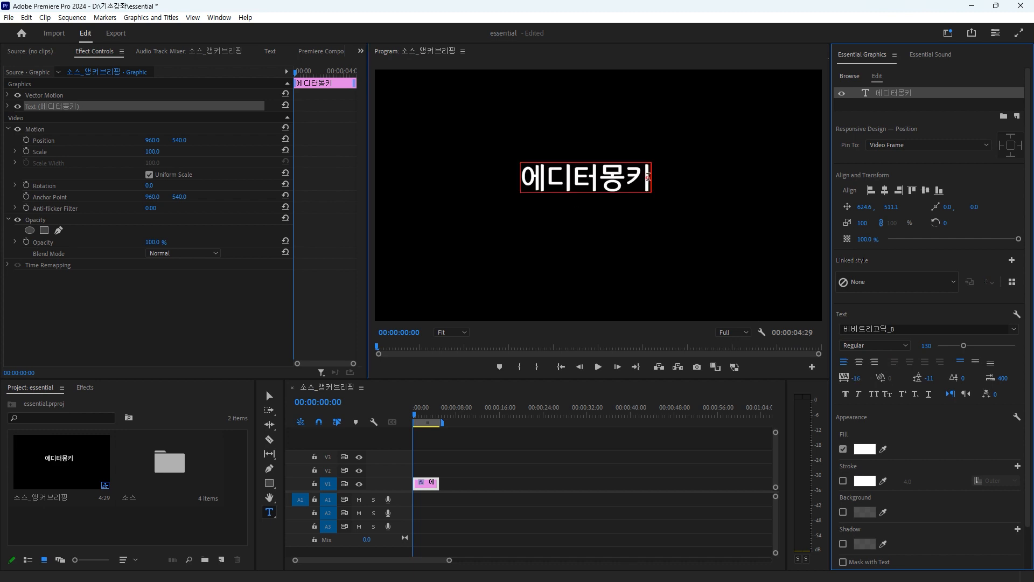
key(Return)
text(안녕하세요)
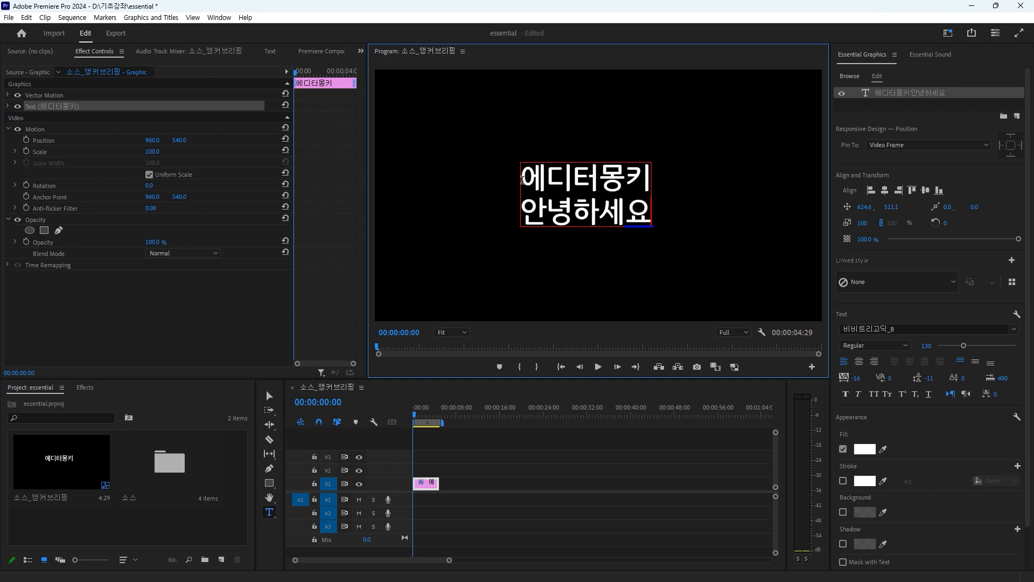
drag(522, 178, 643, 221)
mouse_move(929, 379)
mouse_down()
mouse_move(1004, 379)
mouse_move(928, 379)
mouse_up()
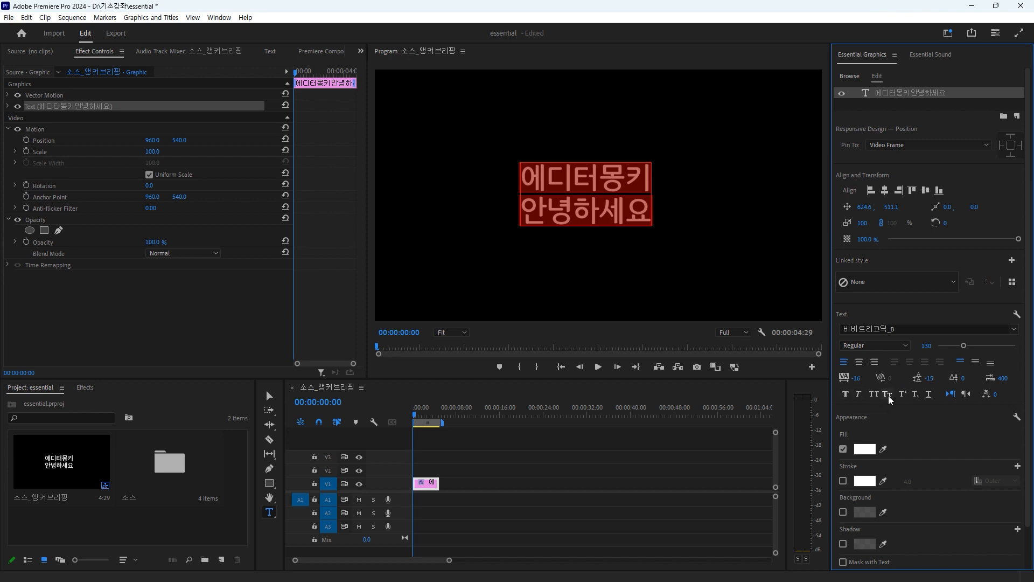
Step: Change the fill of only the first line "에디터몽키" to yellow
scroll(900, 448, down, 2)
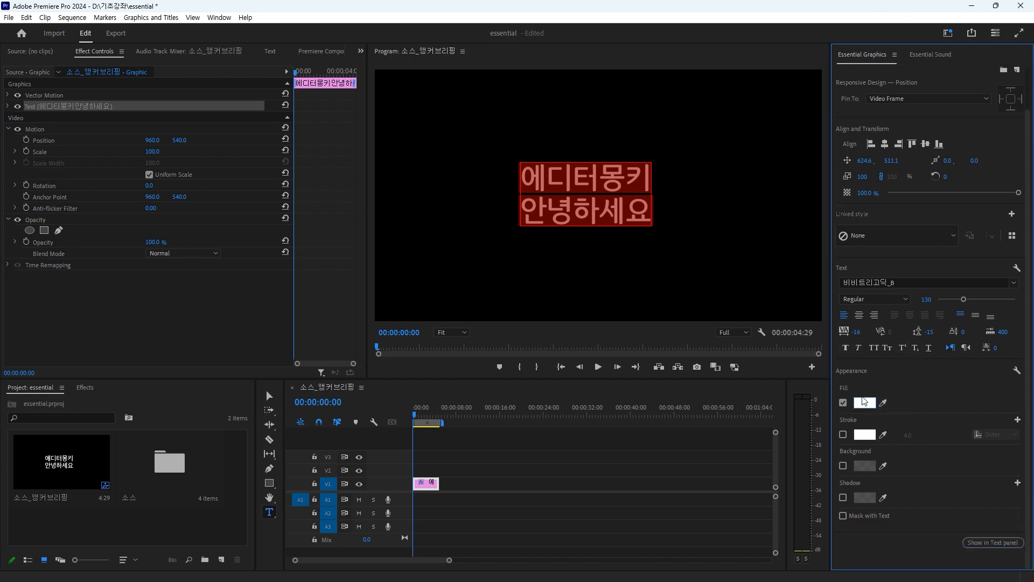
click(593, 203)
drag(525, 177, 664, 192)
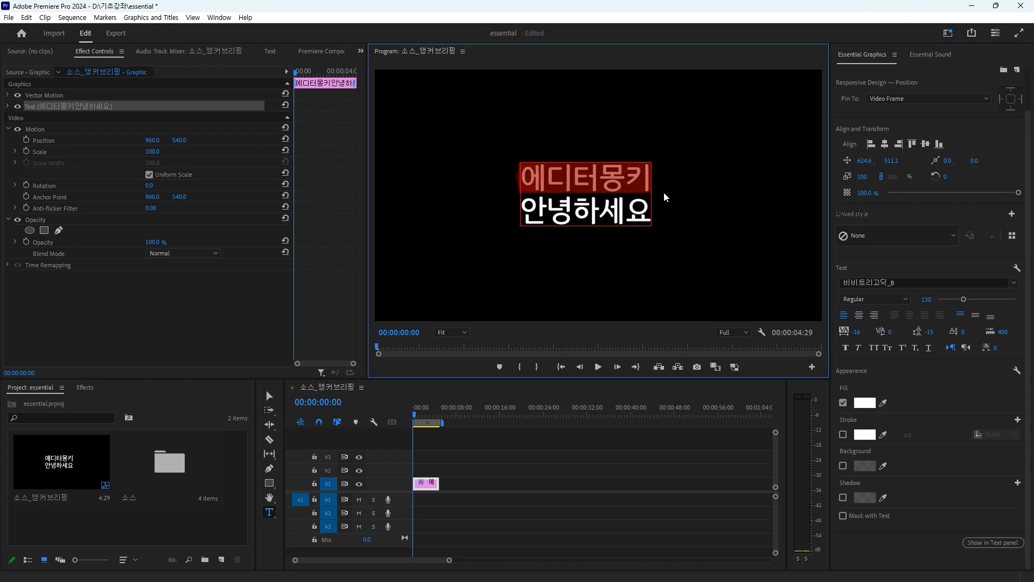
click(865, 402)
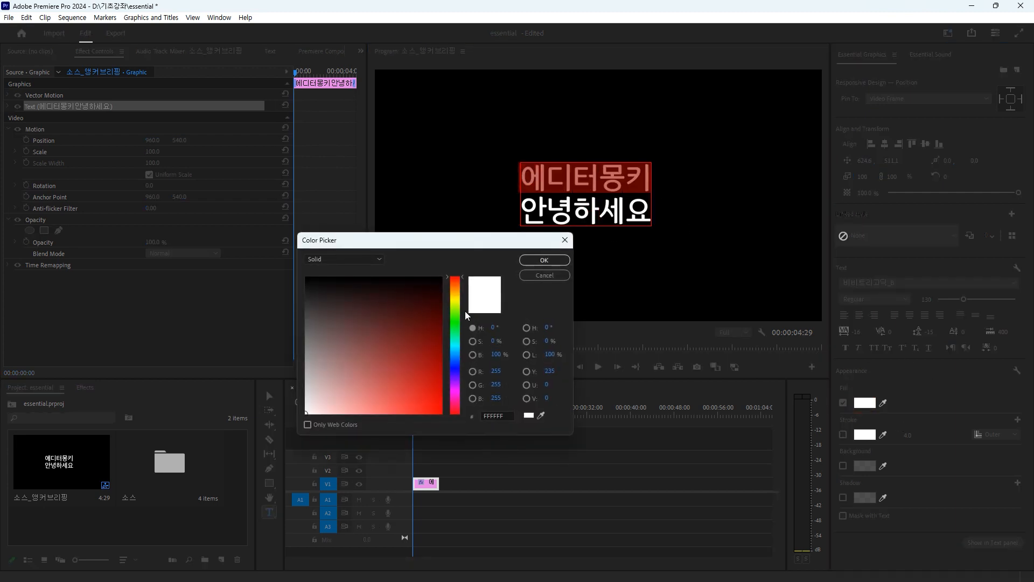
click(454, 302)
click(417, 397)
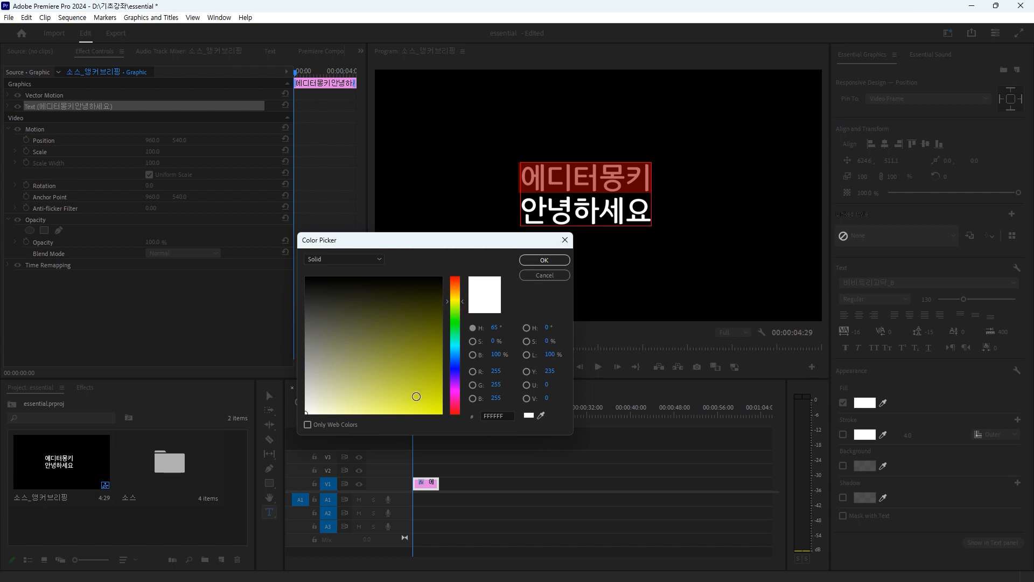
click(544, 260)
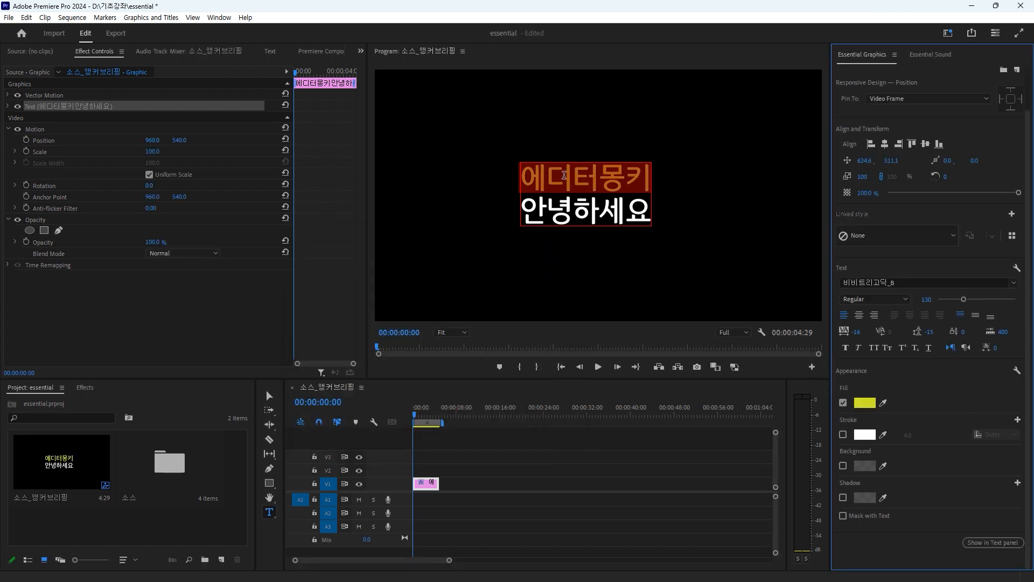
Step: Add an outer stroke in red D62525 to the first line "에디터몽키" only
click(591, 189)
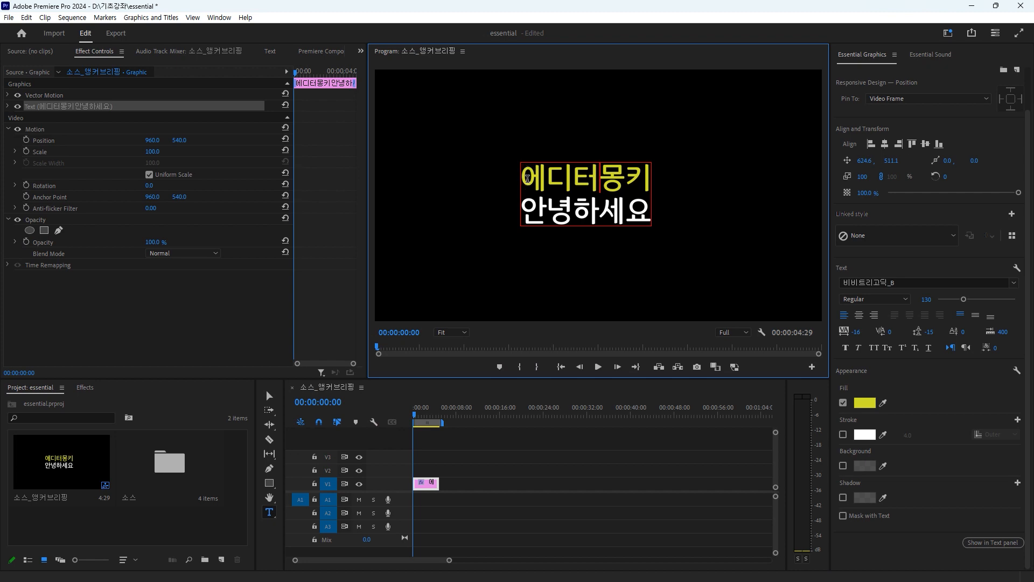
drag(520, 178, 657, 172)
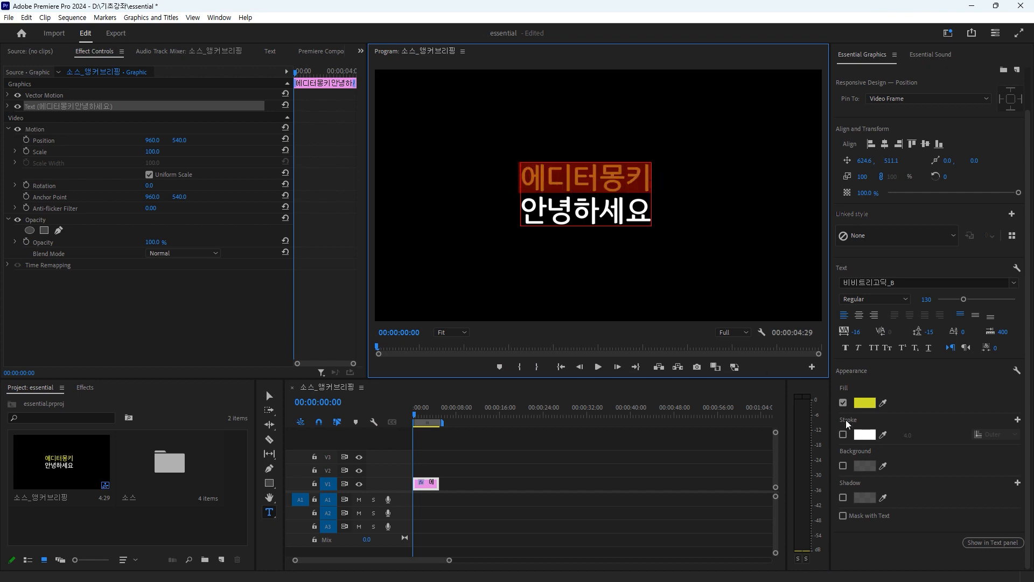
click(842, 435)
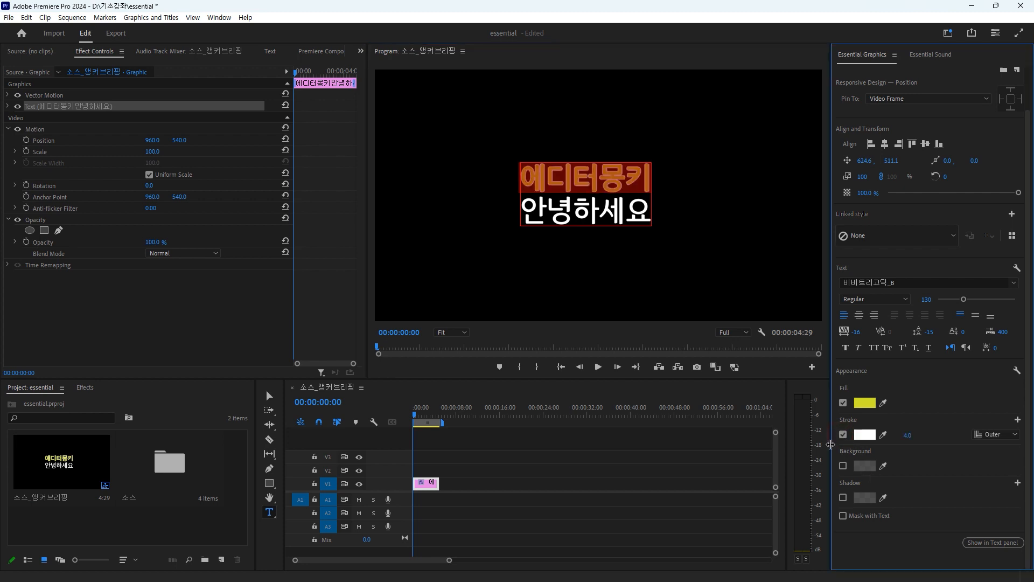
click(865, 435)
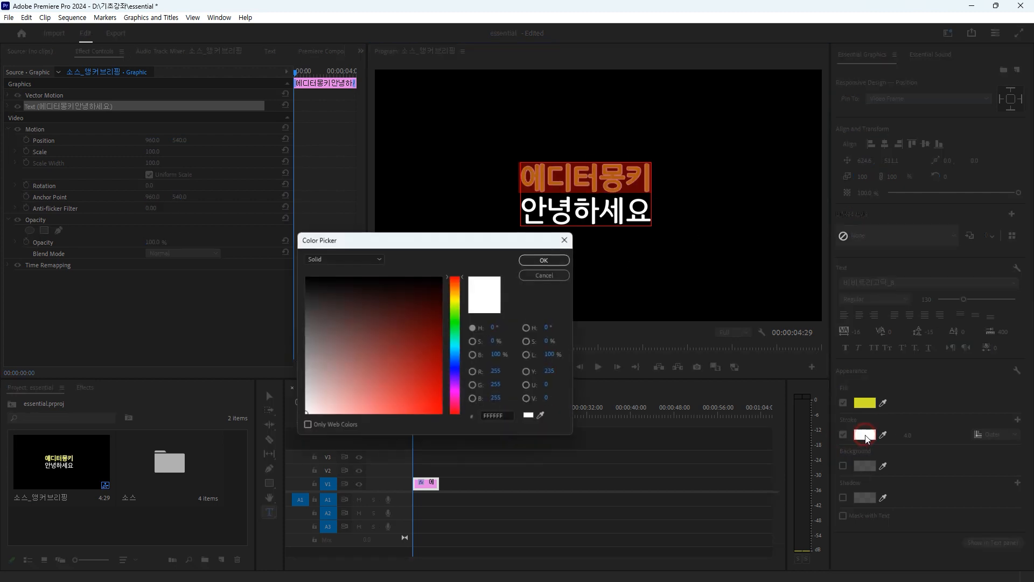
click(419, 392)
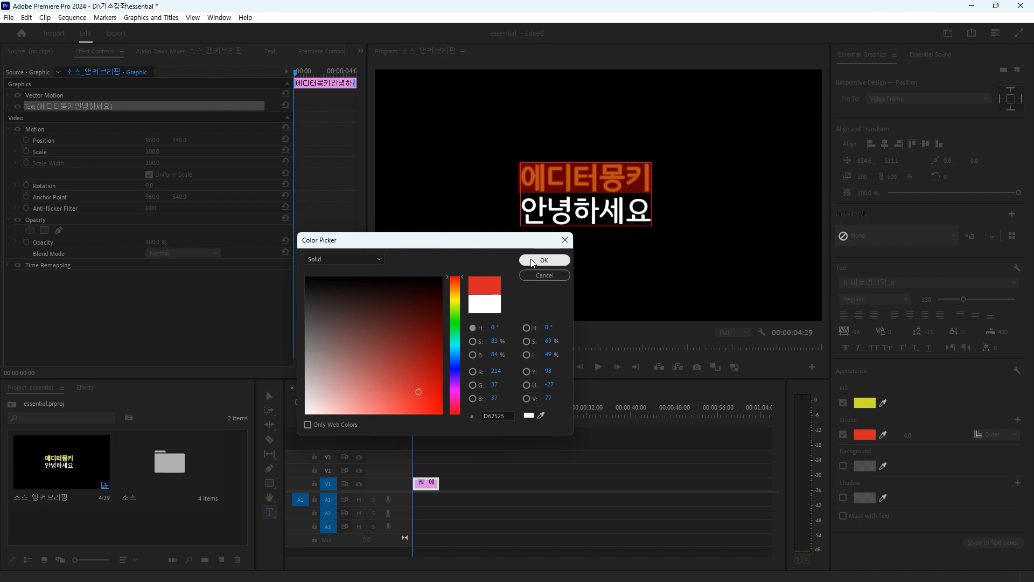
click(544, 261)
Step: Try a shadow on the entire two-line text object
click(268, 397)
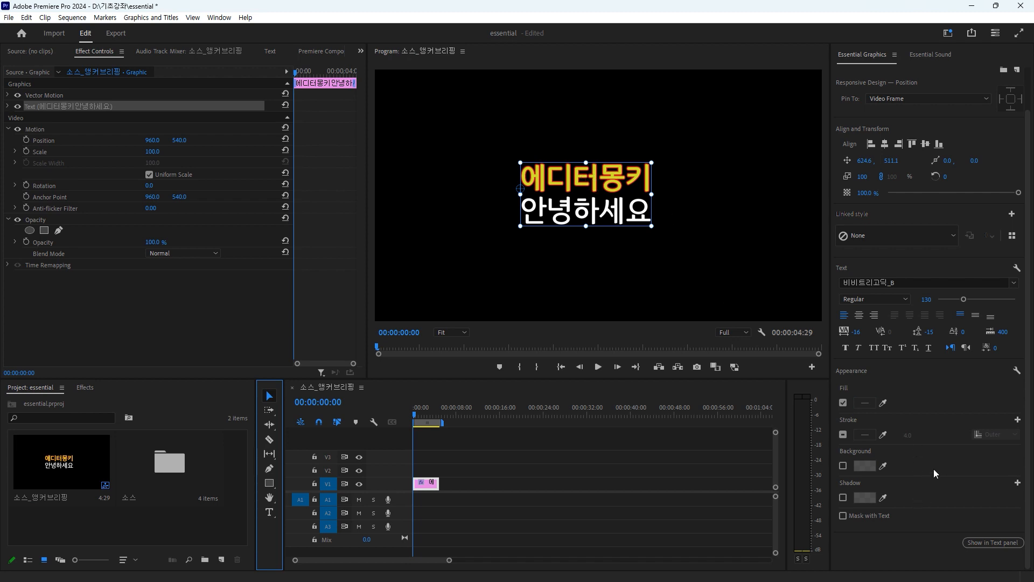
click(843, 498)
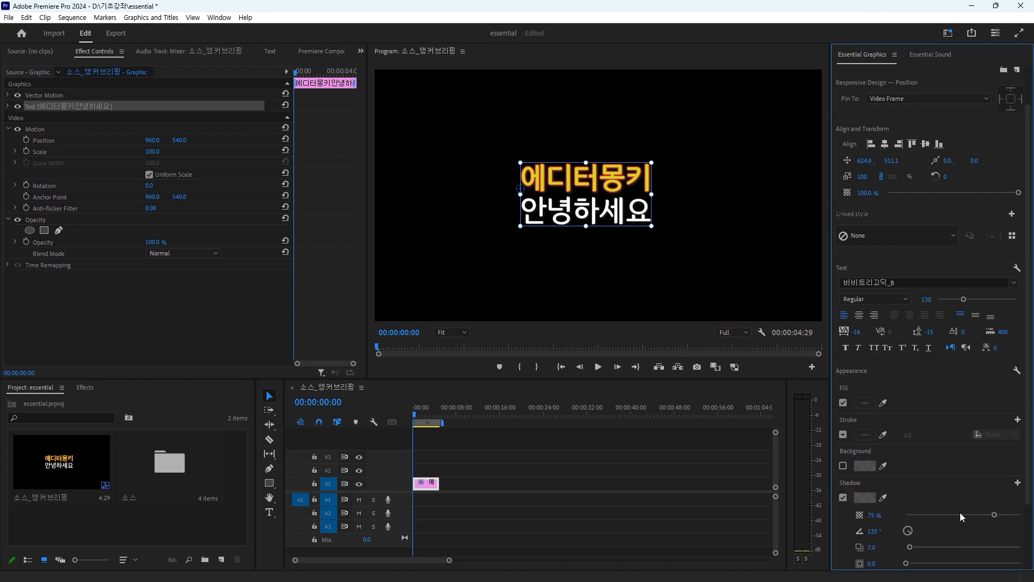
click(843, 498)
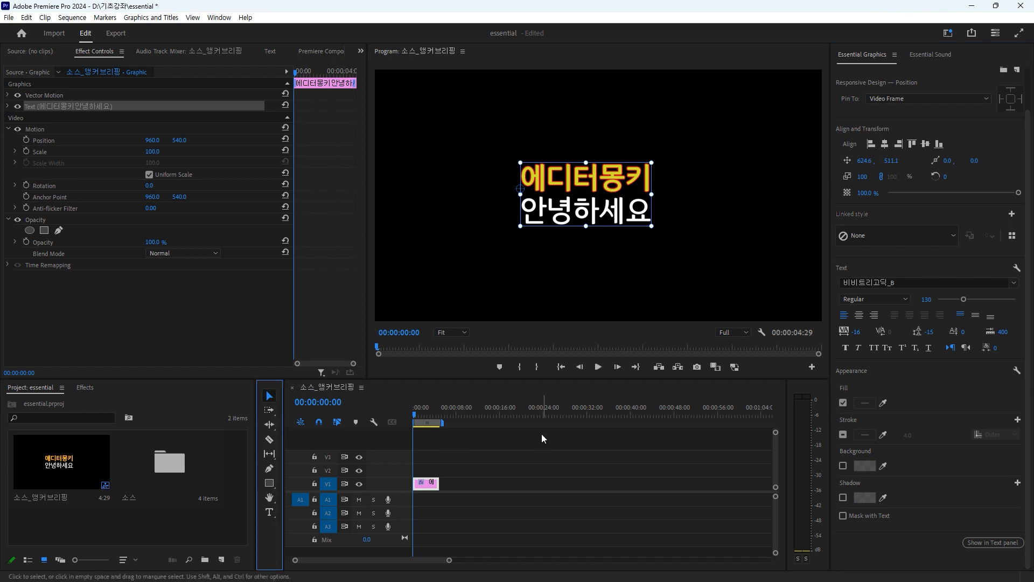
Step: Create a separate text clip reading "하하호호" and move the text to about 546, 259, above the two-line title
click(435, 441)
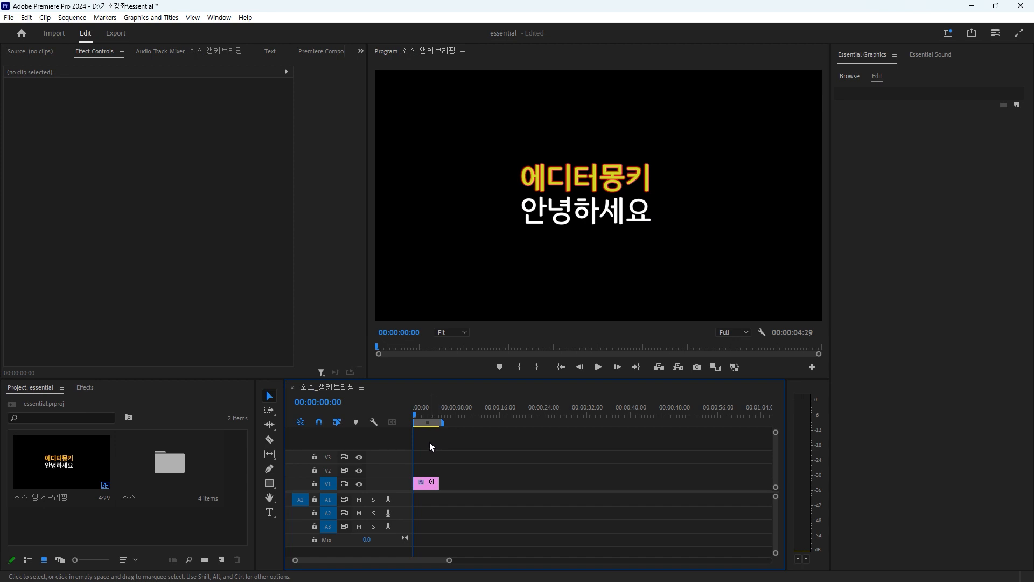
click(269, 512)
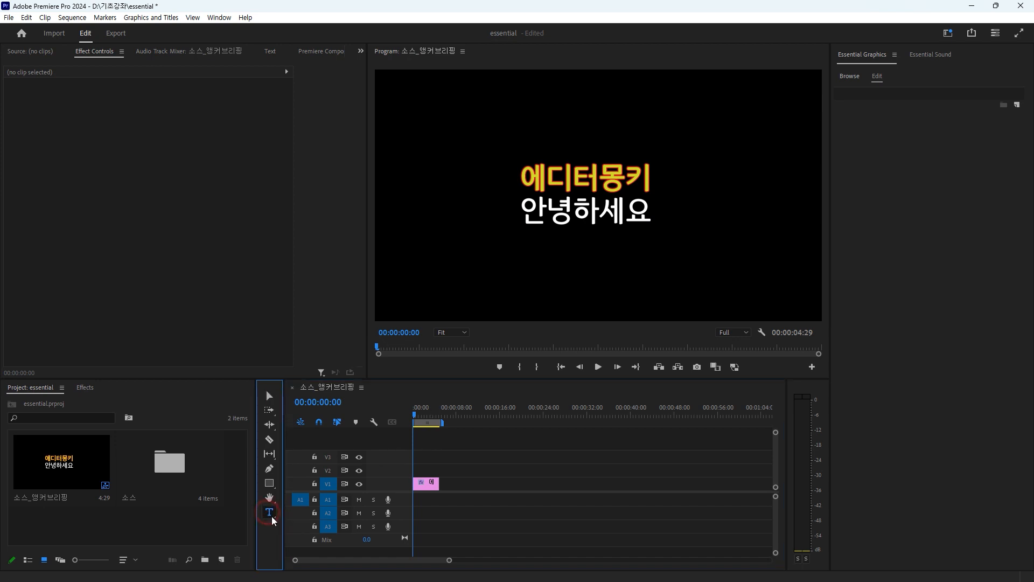
click(484, 96)
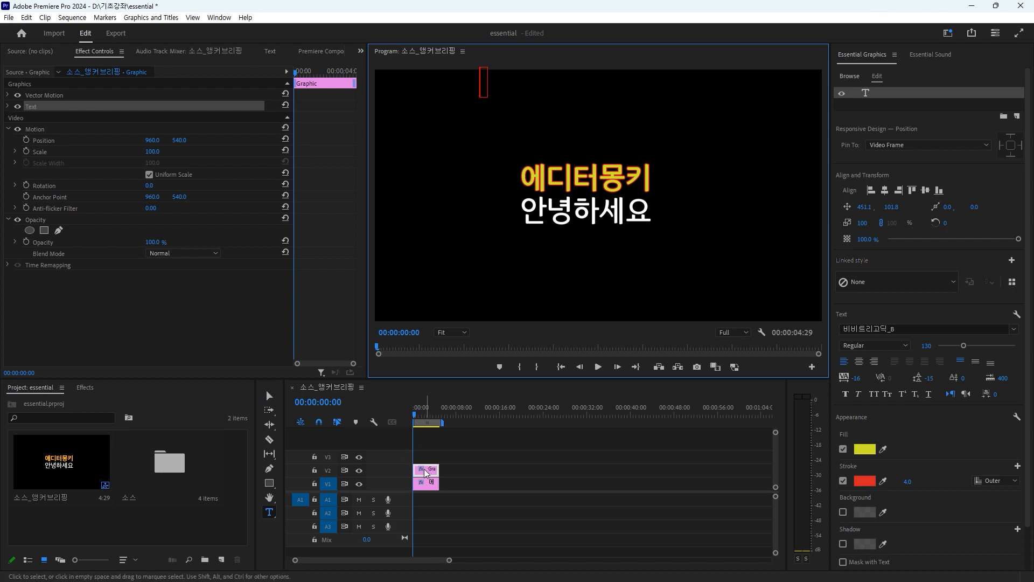
text(하하호호)
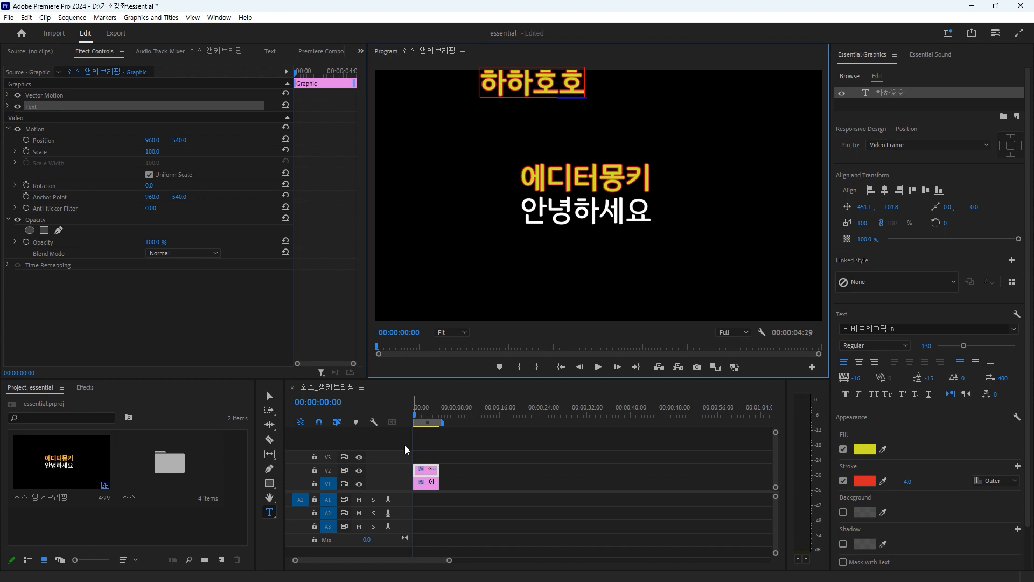
click(268, 397)
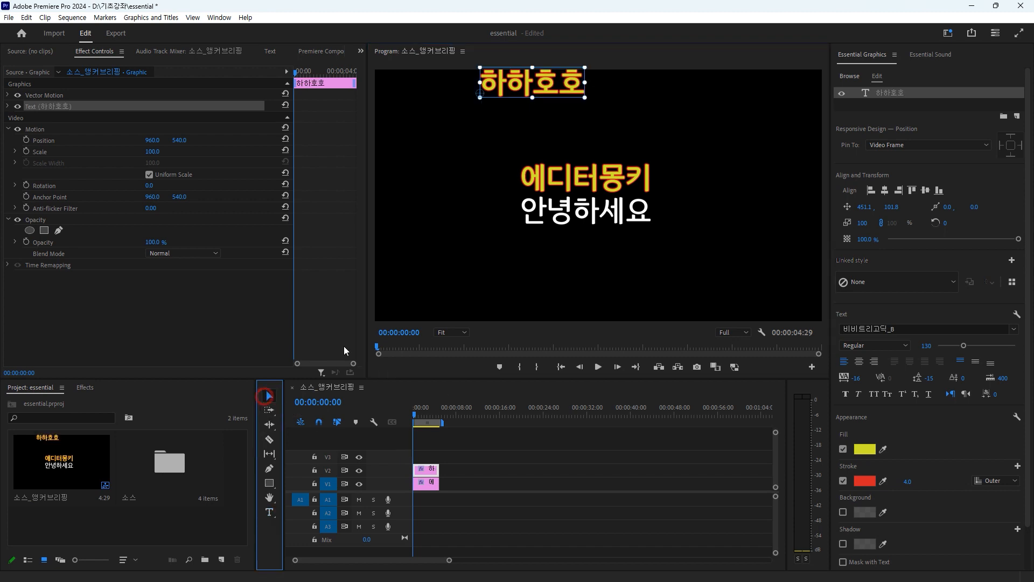
drag(547, 79, 574, 117)
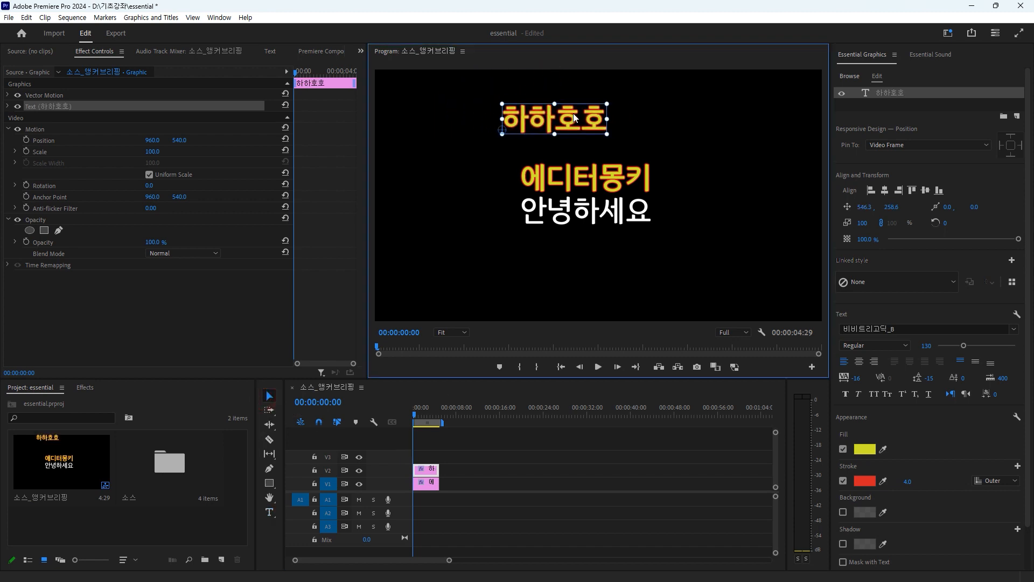
Step: Delete the separate "하하호호" text clip from track V2
click(434, 472)
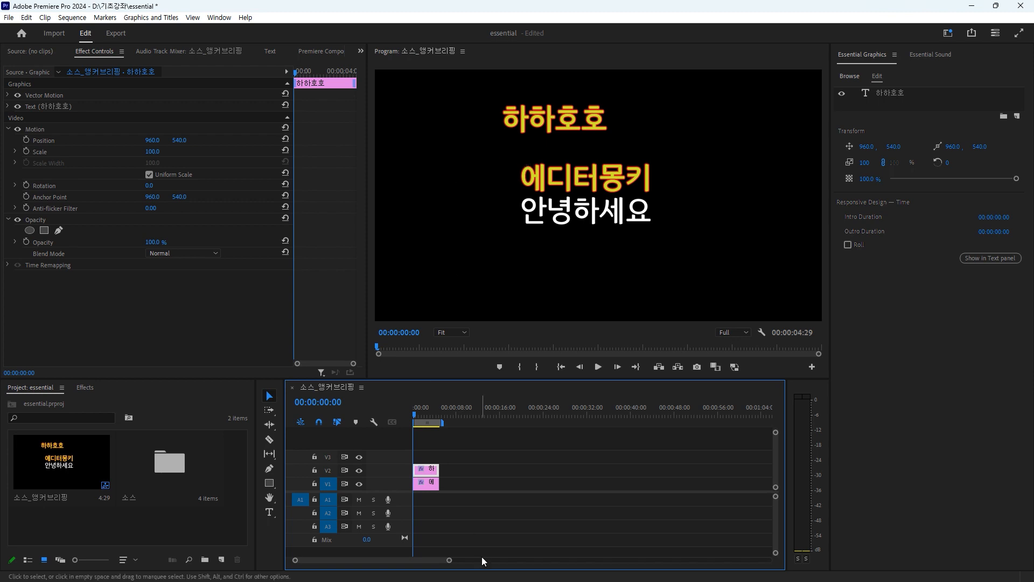
click(430, 470)
key(Delete)
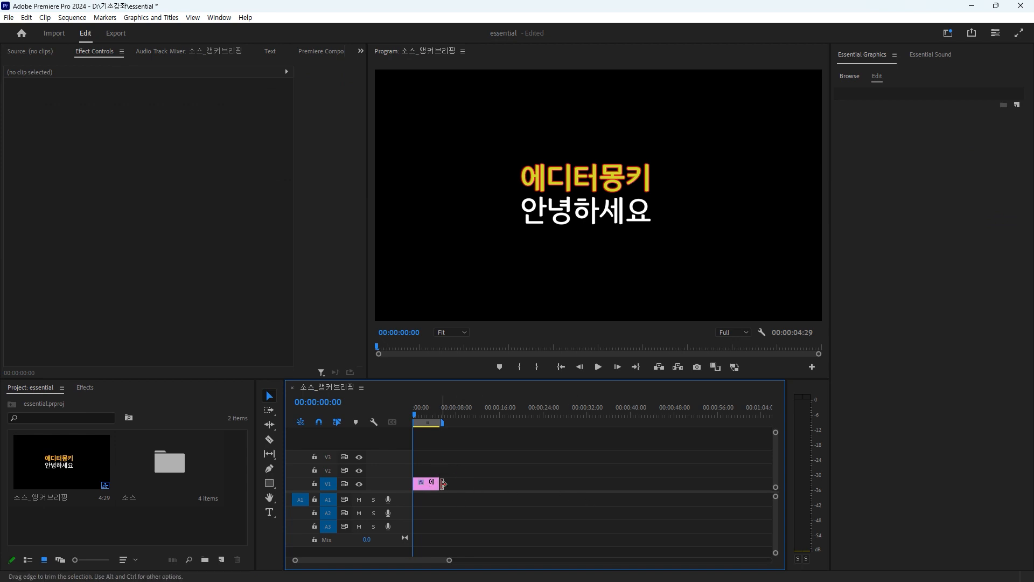
Step: Add a second text layer "하하호호" inside the existing title clip and move it to about 851, 222, above the title
click(425, 483)
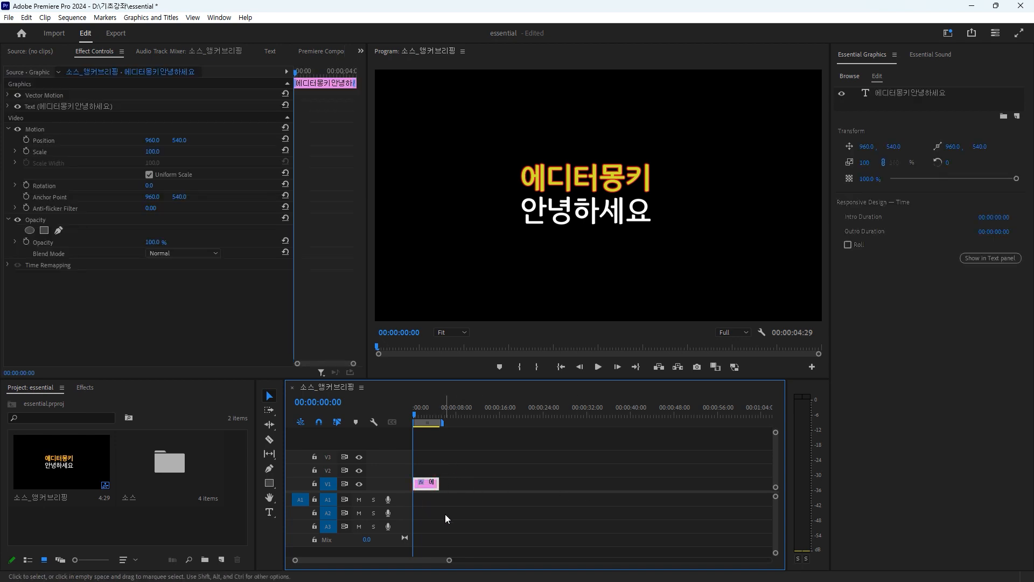
click(269, 512)
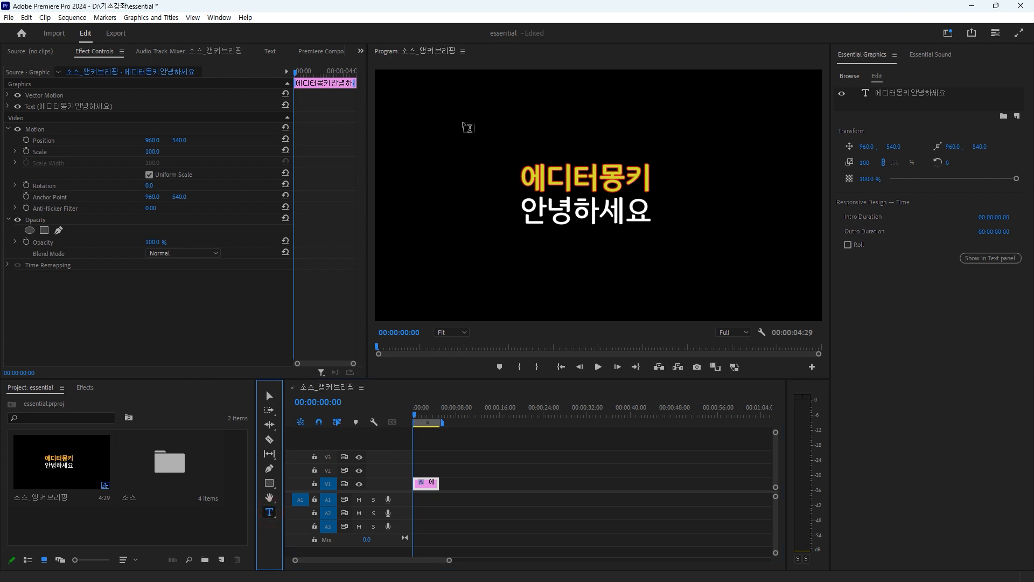
click(463, 122)
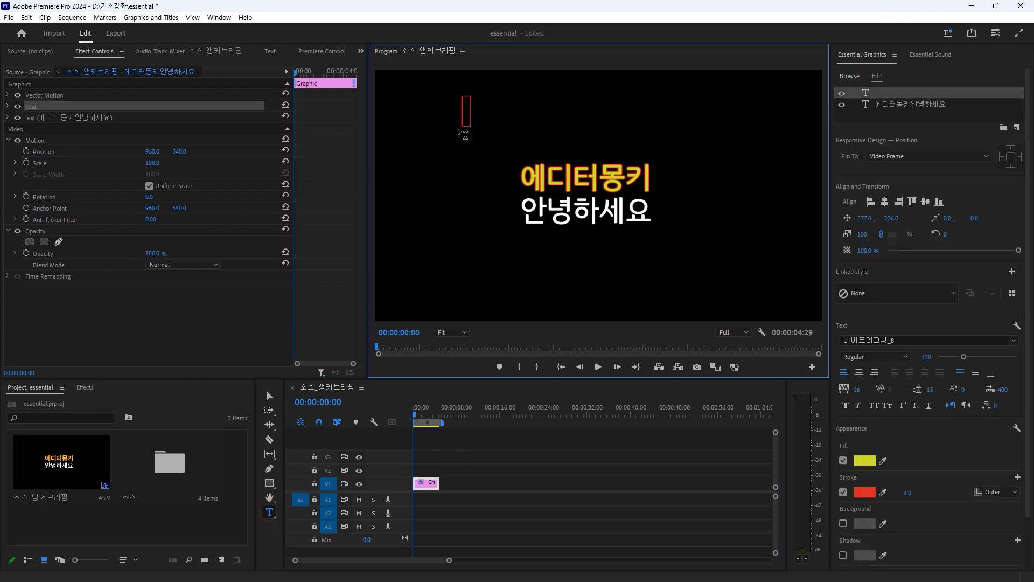
text(하하홍)
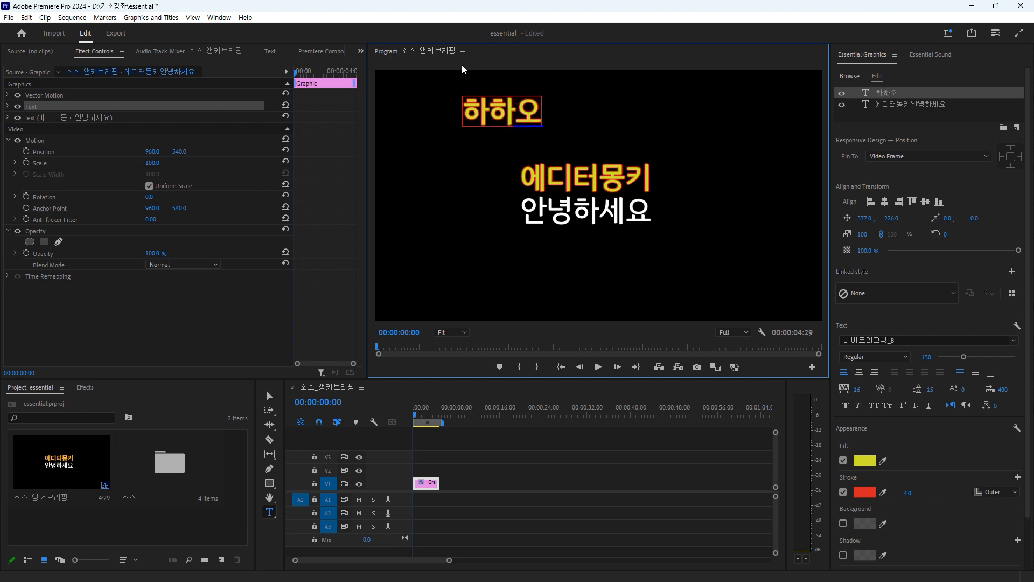
text(호호)
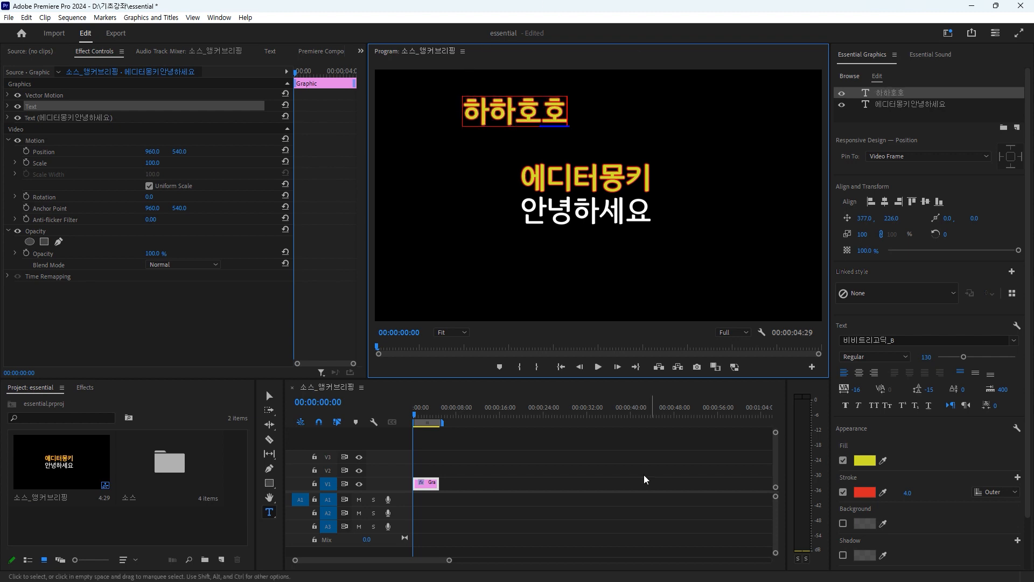
click(268, 397)
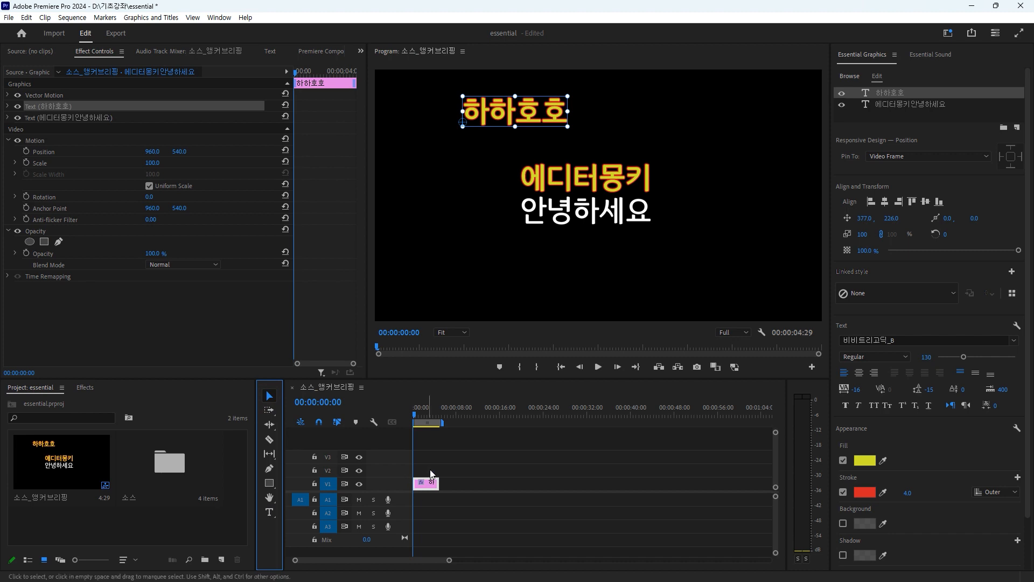
drag(546, 113, 659, 109)
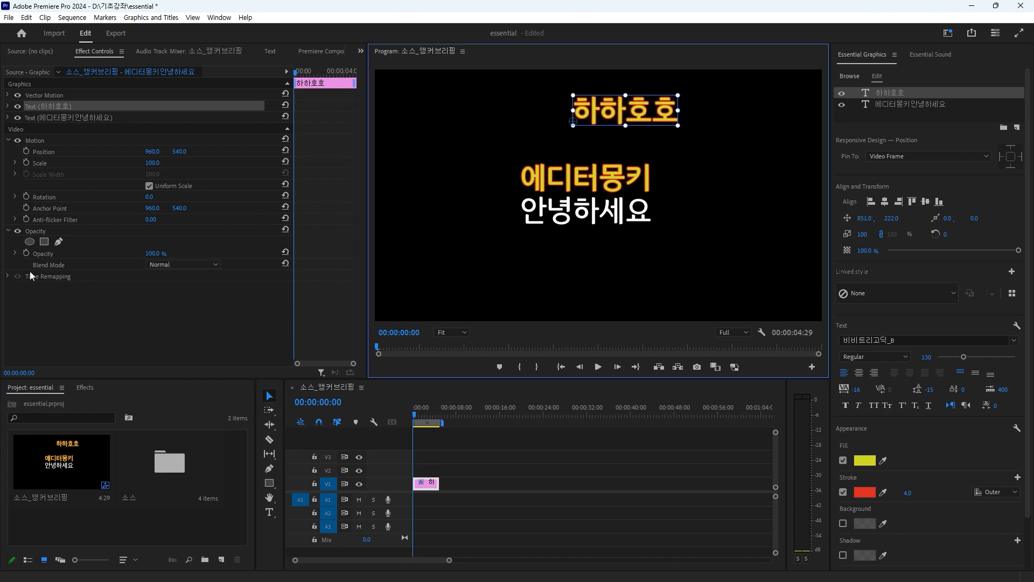
Step: Shift the whole graphic clip horizontally to 992 with its Motion position and select its two text layers in turn
mouse_move(153, 152)
mouse_down()
mouse_move(97, 152)
mouse_move(170, 151)
mouse_up()
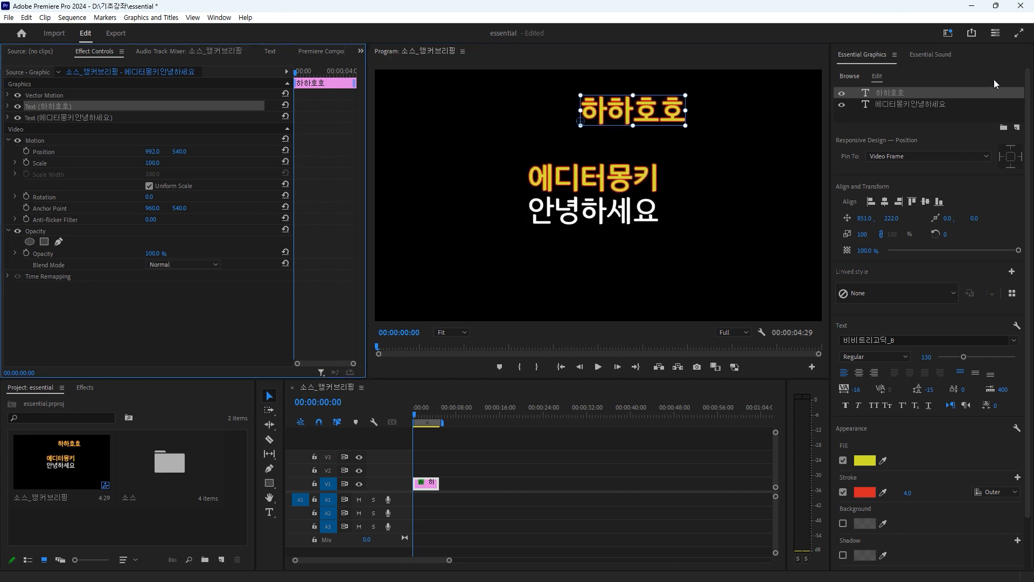
click(897, 106)
click(894, 93)
click(898, 106)
click(900, 115)
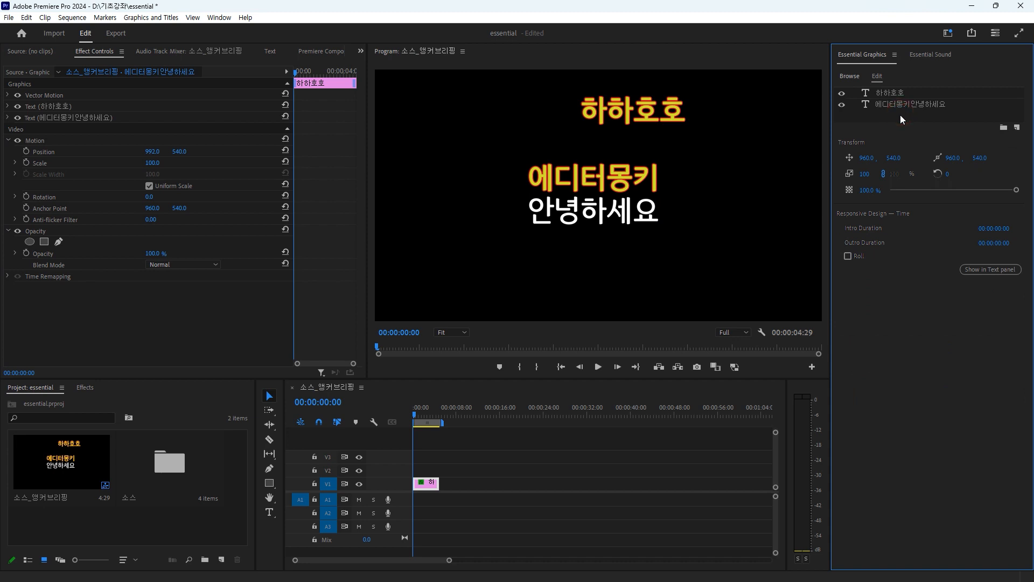
click(424, 487)
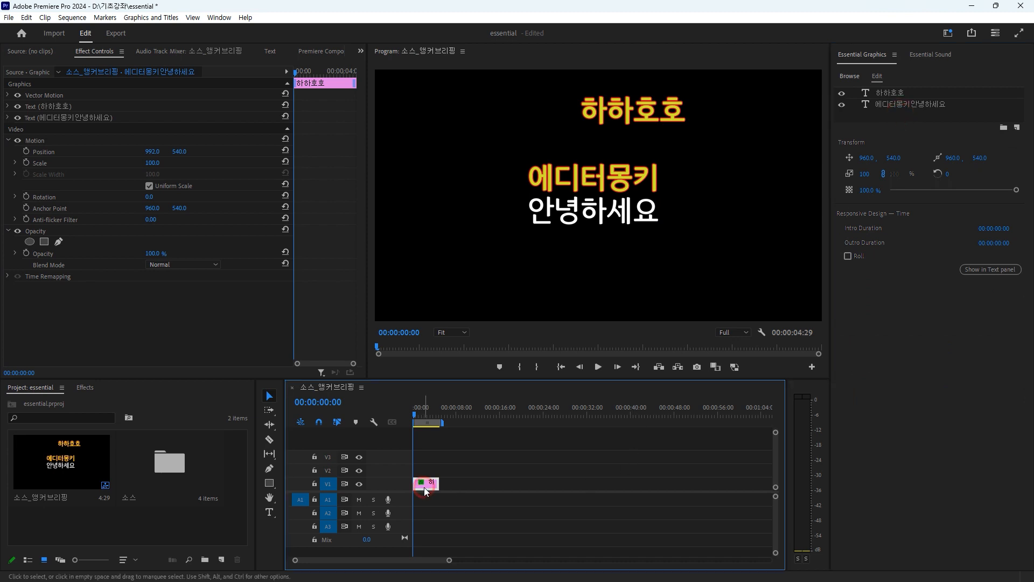
Step: Add a new default text layer to the selected graphic clip and move it below the title to about 745, 944
click(269, 511)
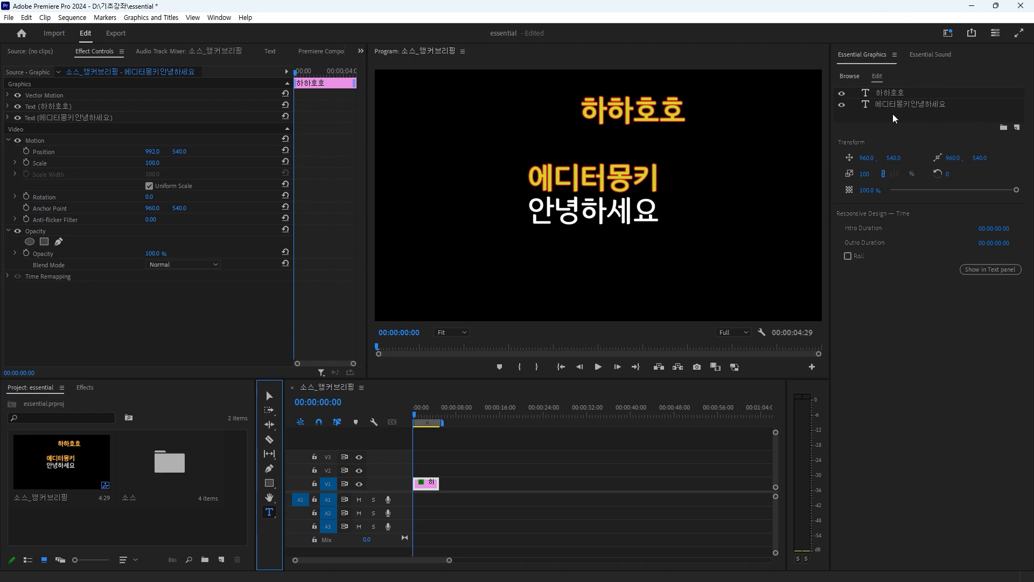
click(1017, 128)
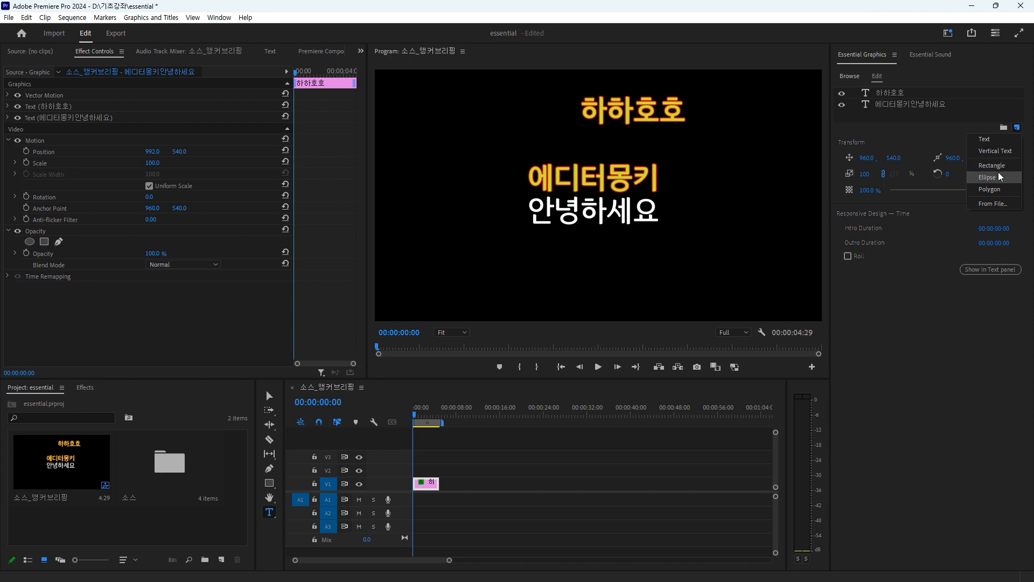
click(991, 141)
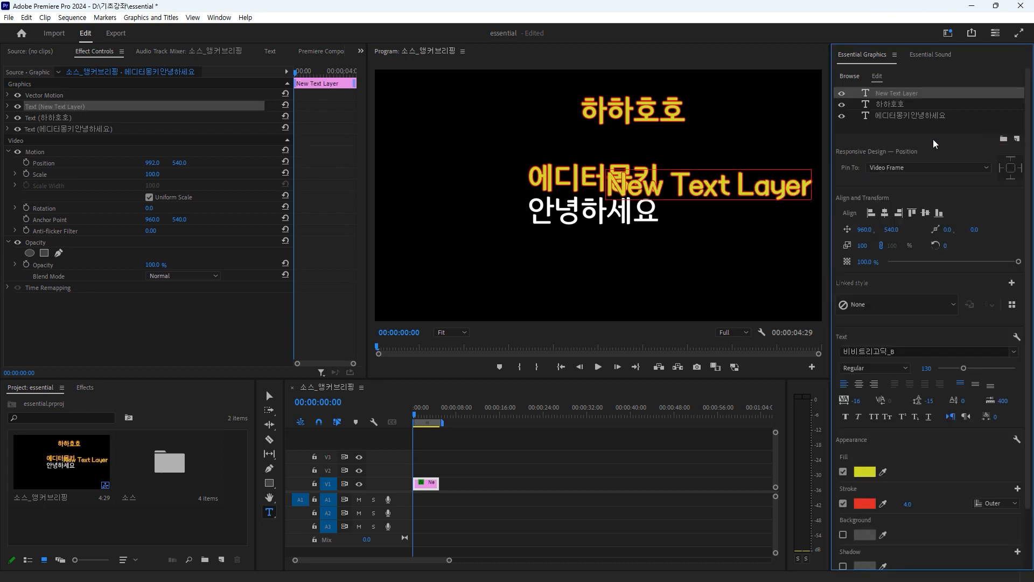
click(905, 95)
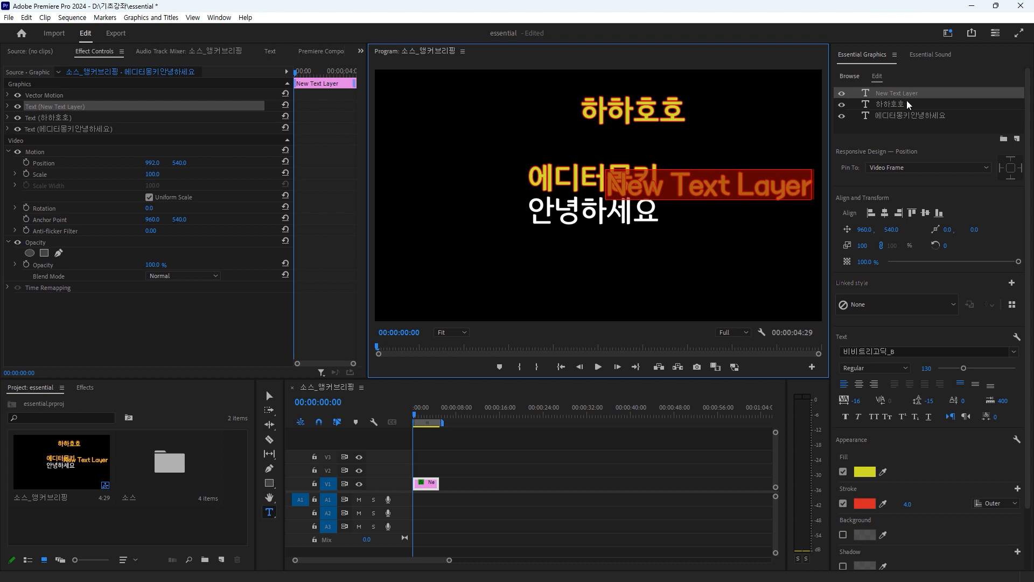
click(269, 396)
drag(727, 185, 681, 278)
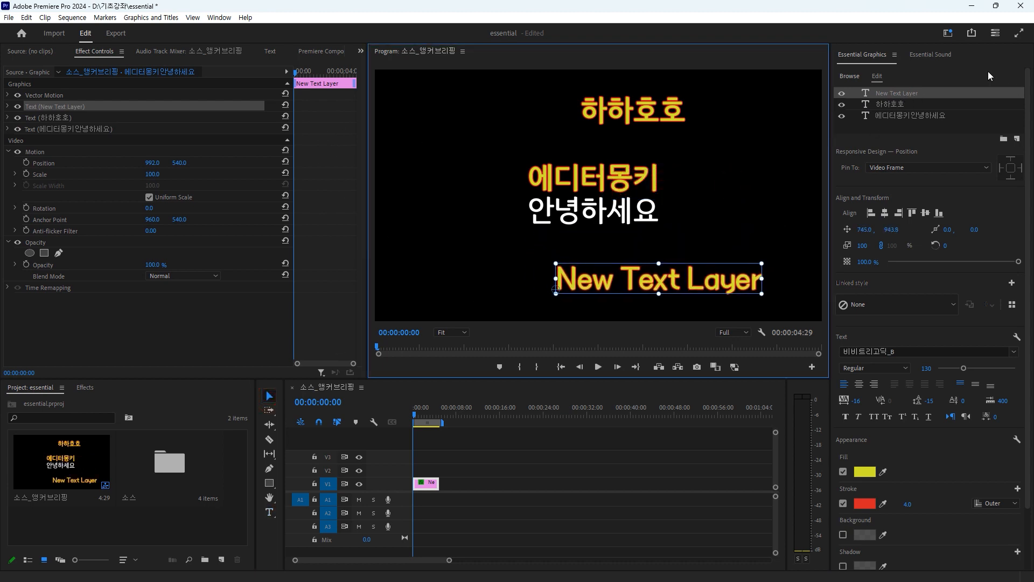
Step: Delete the "New Text Layer" layer from the graphic clip
click(917, 126)
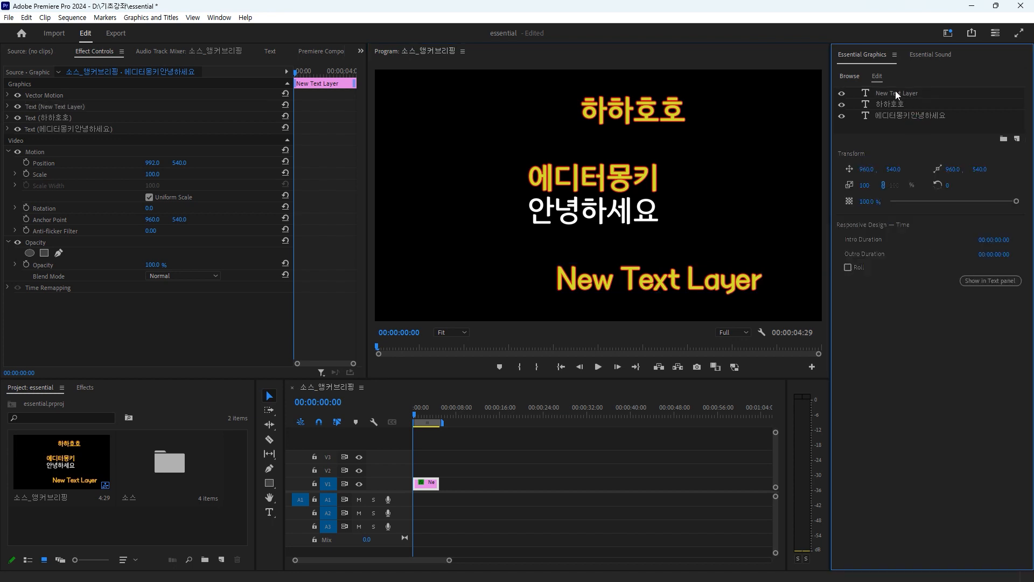
click(896, 93)
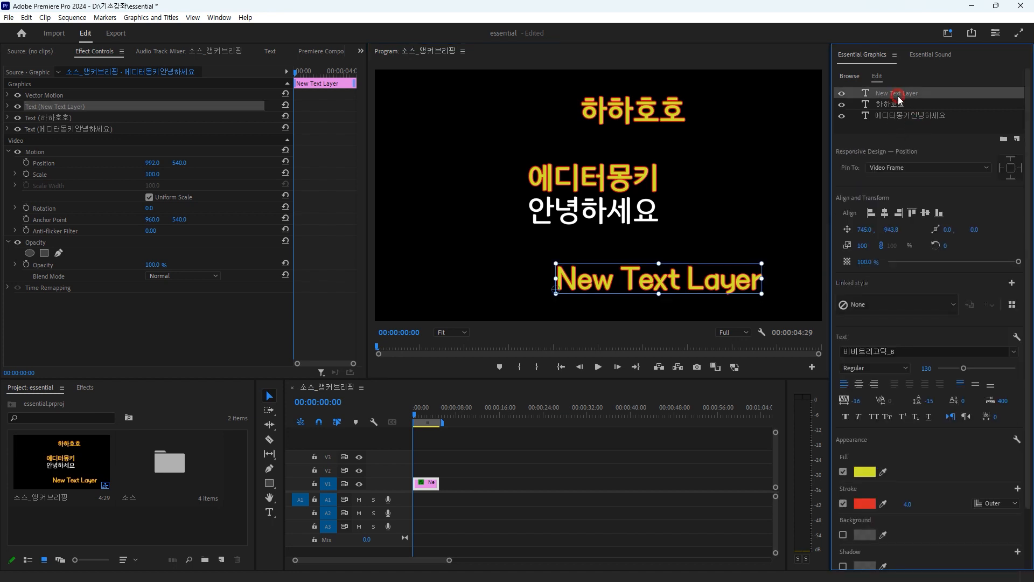
key(Delete)
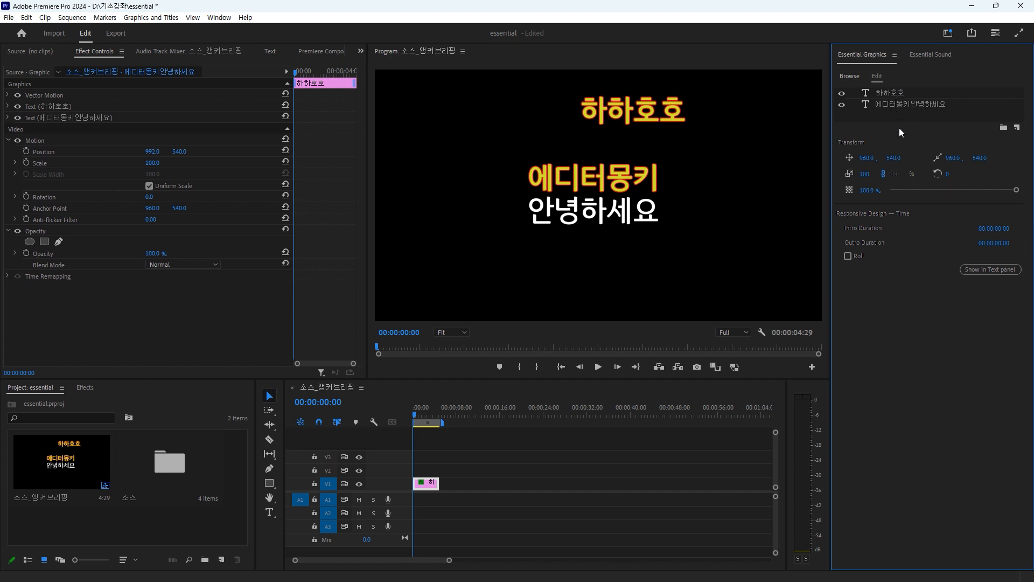
Step: Try left and right alignment on both text layers together, finishing with them centered horizontally in the video frame
click(642, 197)
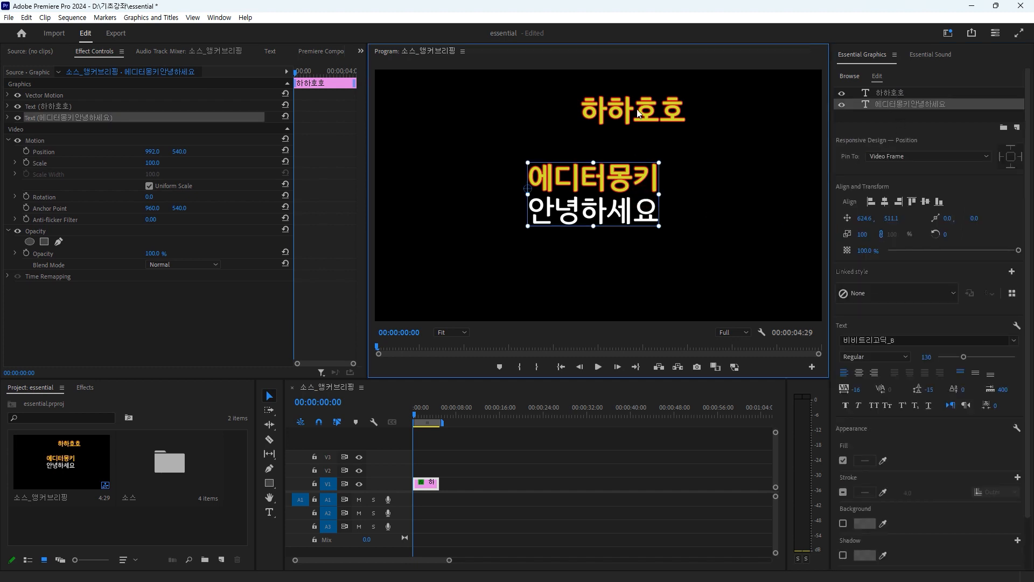
click(905, 93)
shift+click(896, 105)
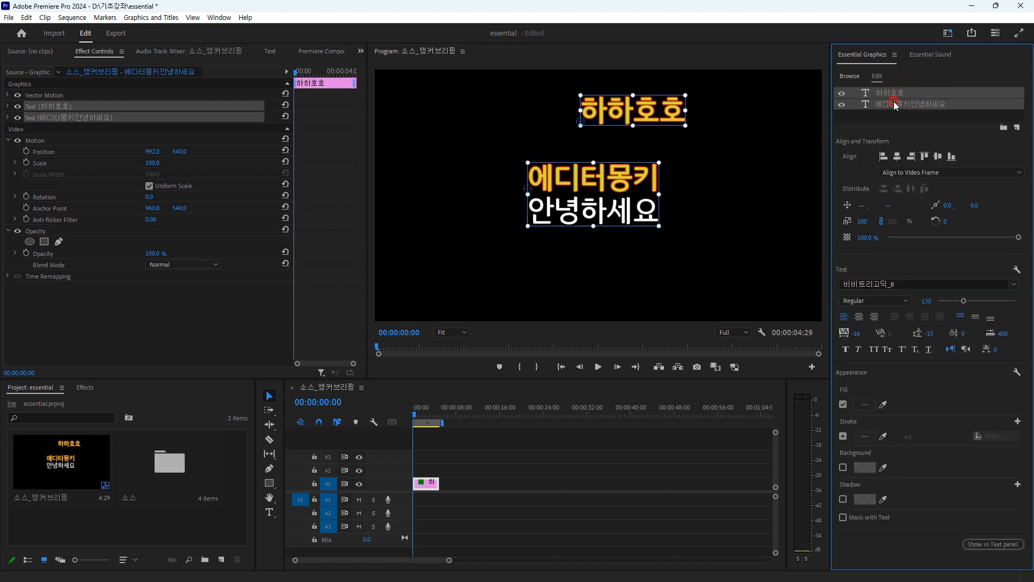
click(884, 157)
click(896, 157)
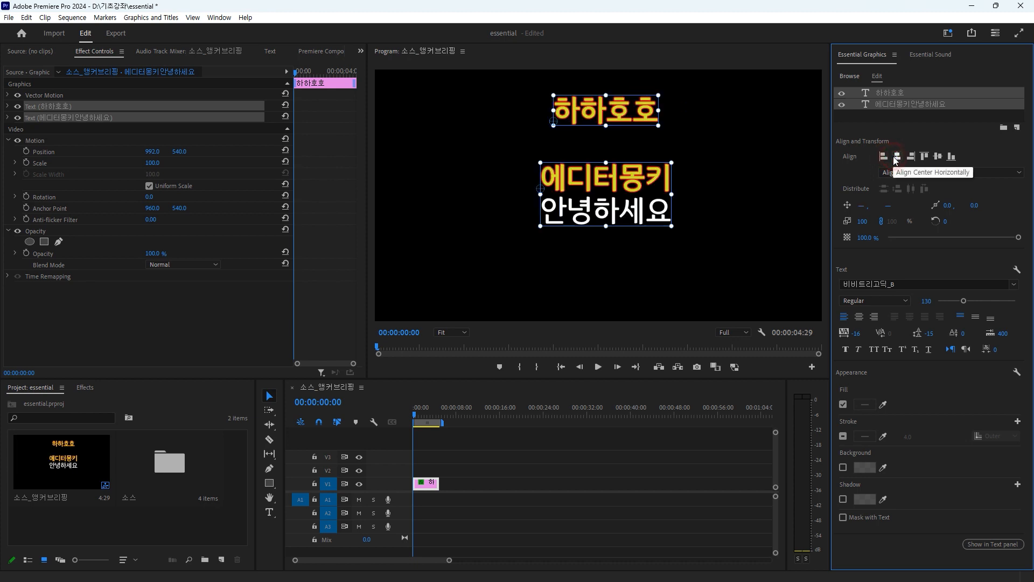
click(911, 157)
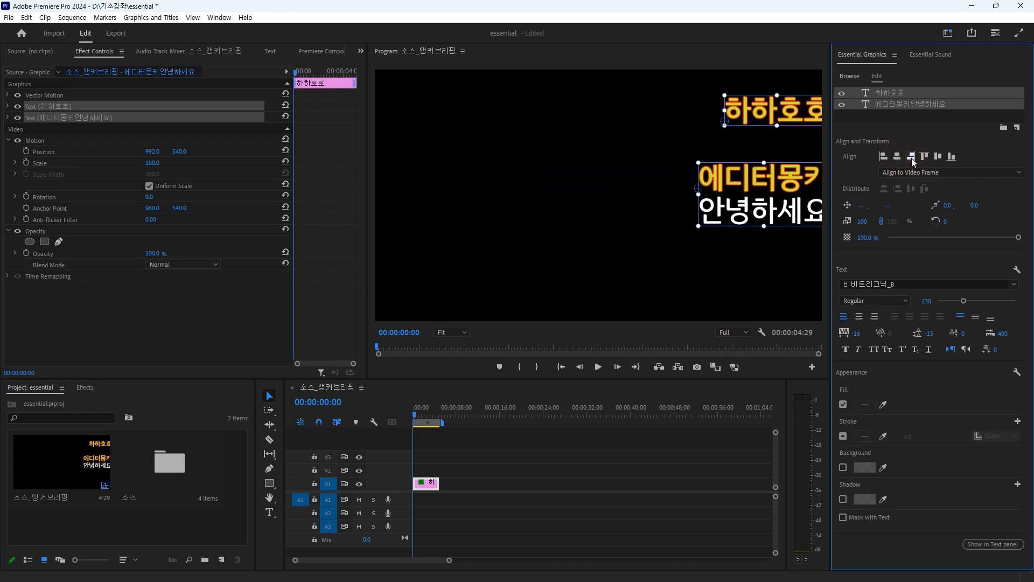
click(897, 157)
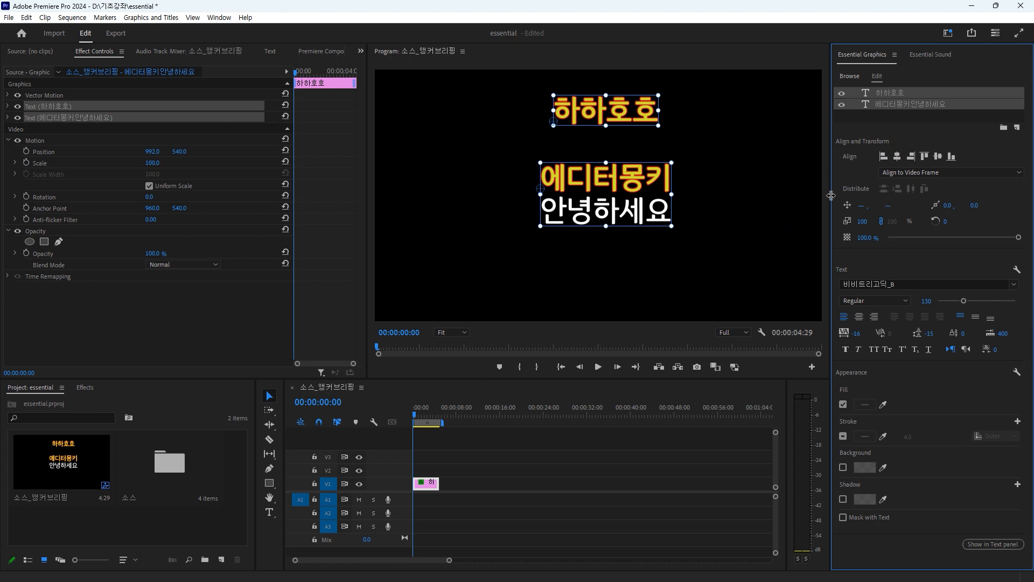
Step: Delete only the "하하호호" layer from the graphic clip, keeping the two-line title
click(922, 114)
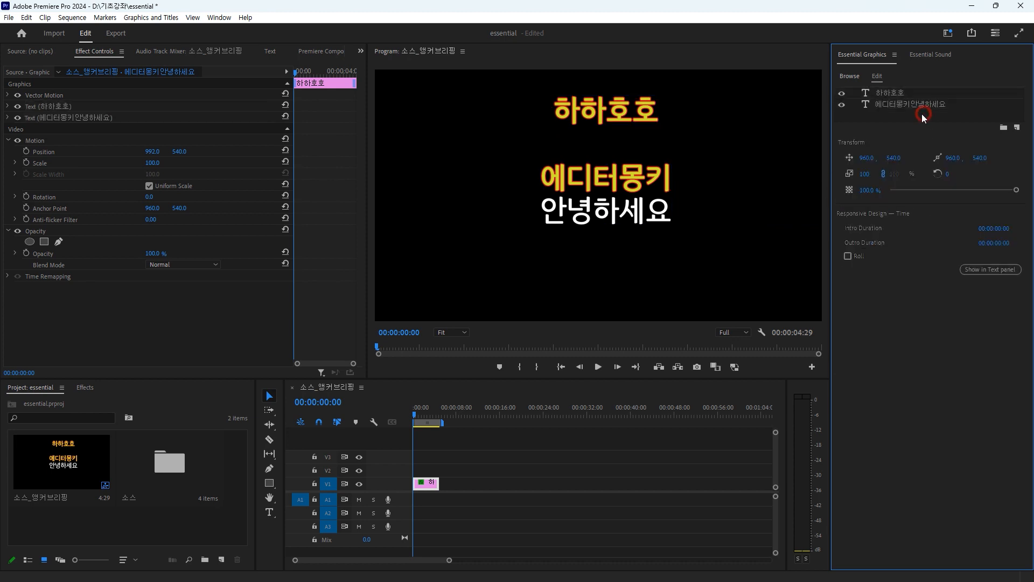
click(914, 94)
key(Delete)
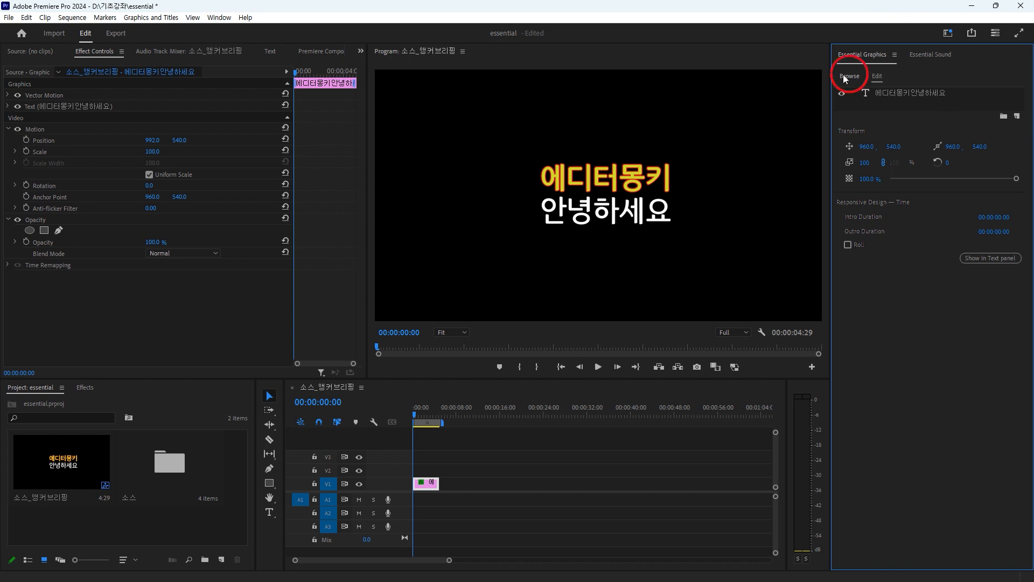
Step: Add the "Motion Graphics Templates" folder to the local graphics templates and show only the templates from that folder
click(851, 77)
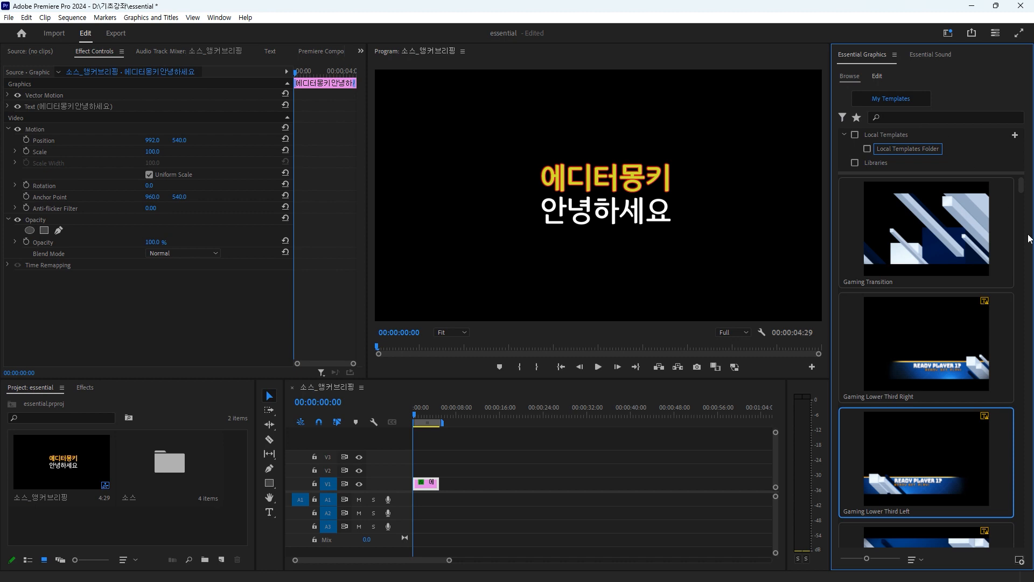
click(1015, 136)
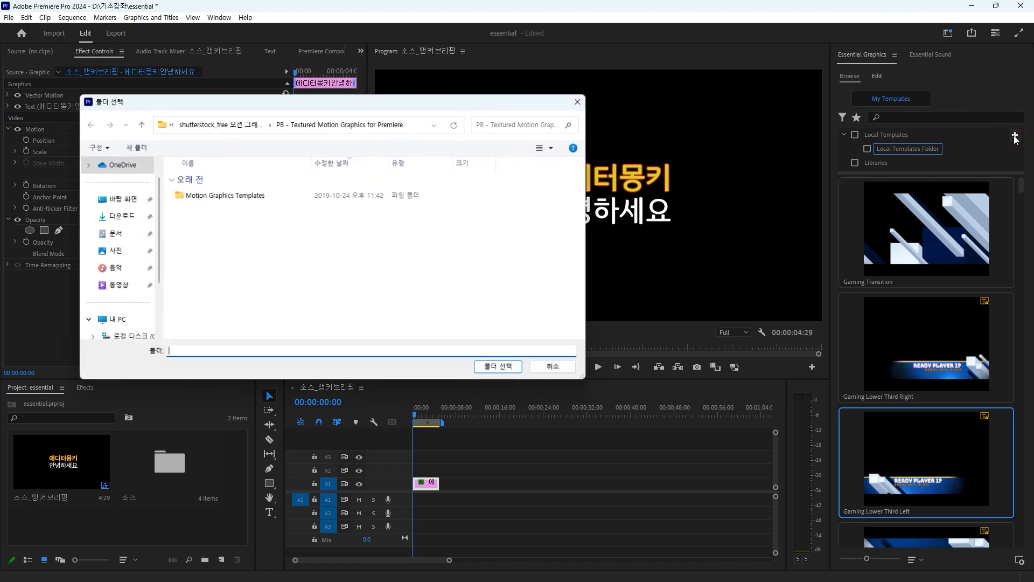
click(248, 198)
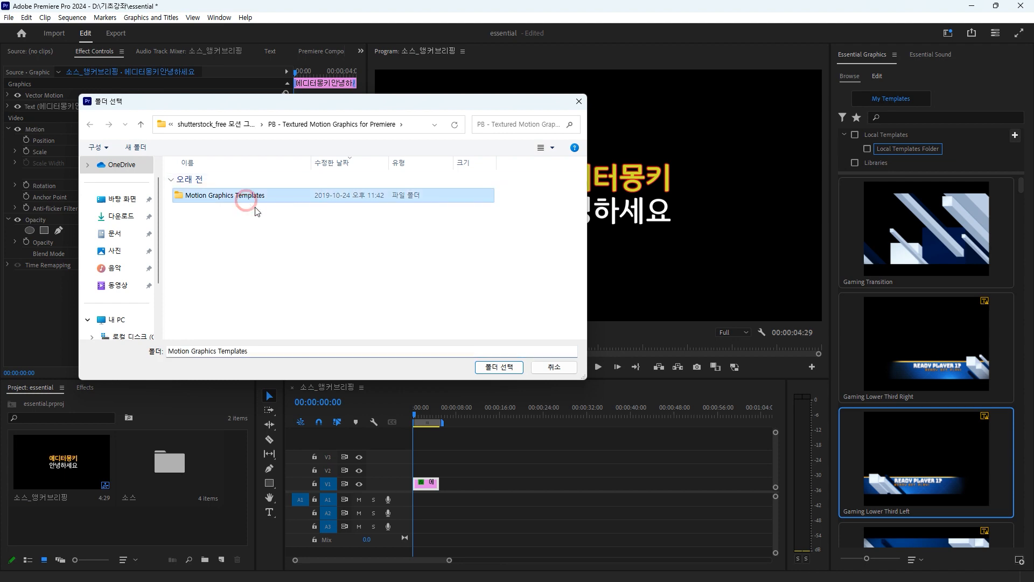
click(497, 366)
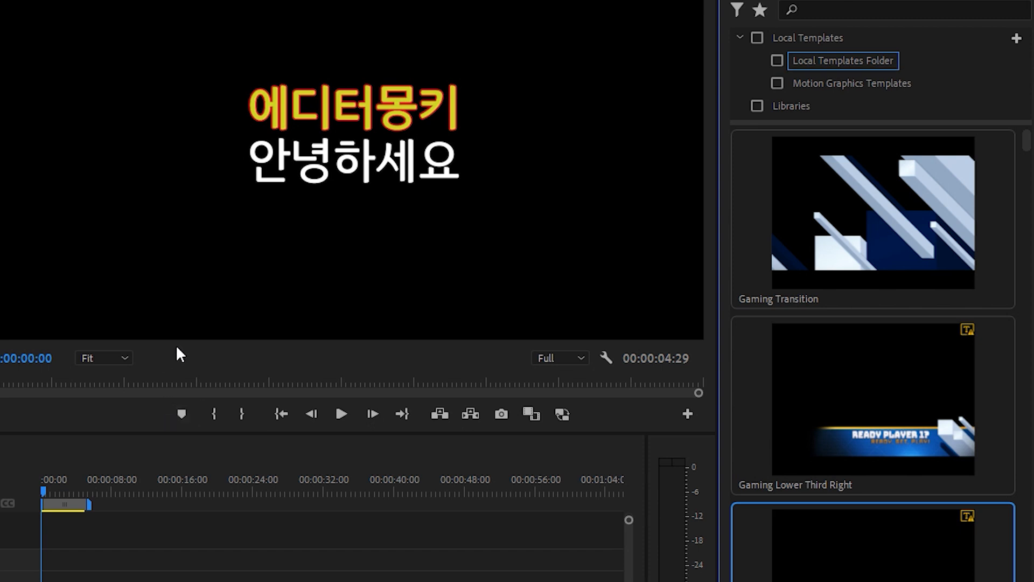
click(778, 82)
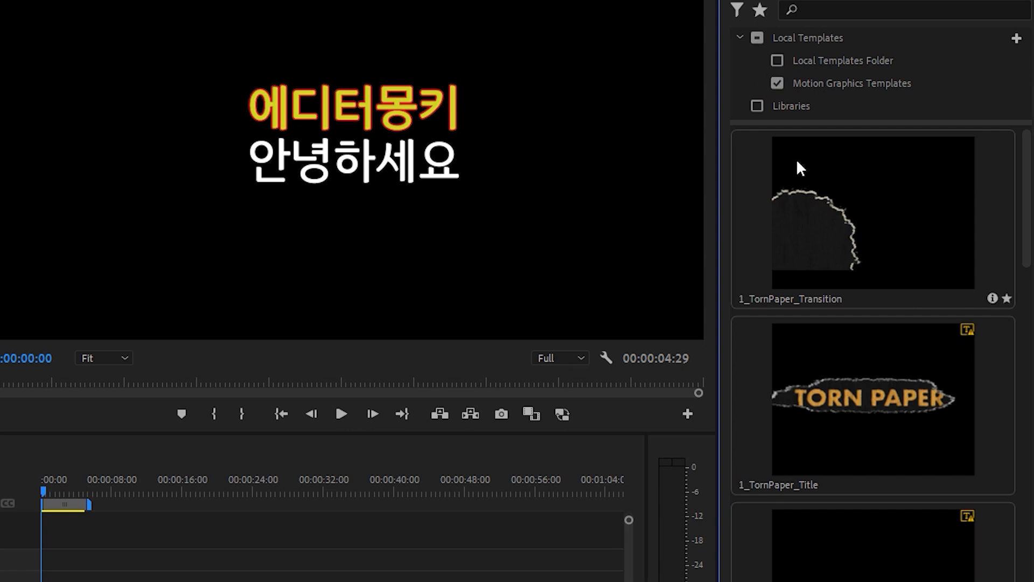
scroll(848, 238, down, 8)
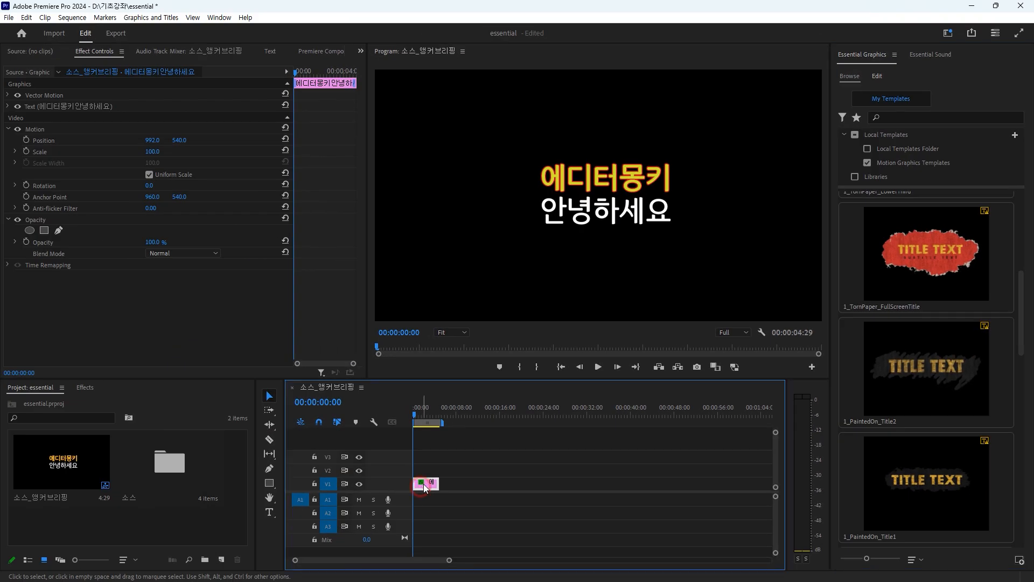
Step: Replace the title clip on V1 with the 1_PaintedOn_Title2 template at the sequence start, keeping the existing sequence settings
key(Delete)
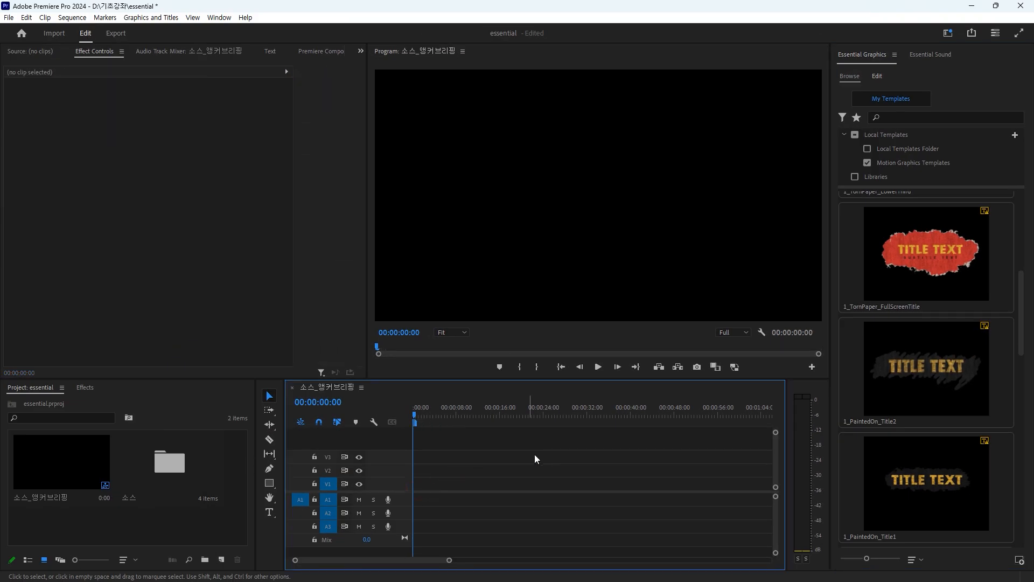
scroll(958, 286, down, 5)
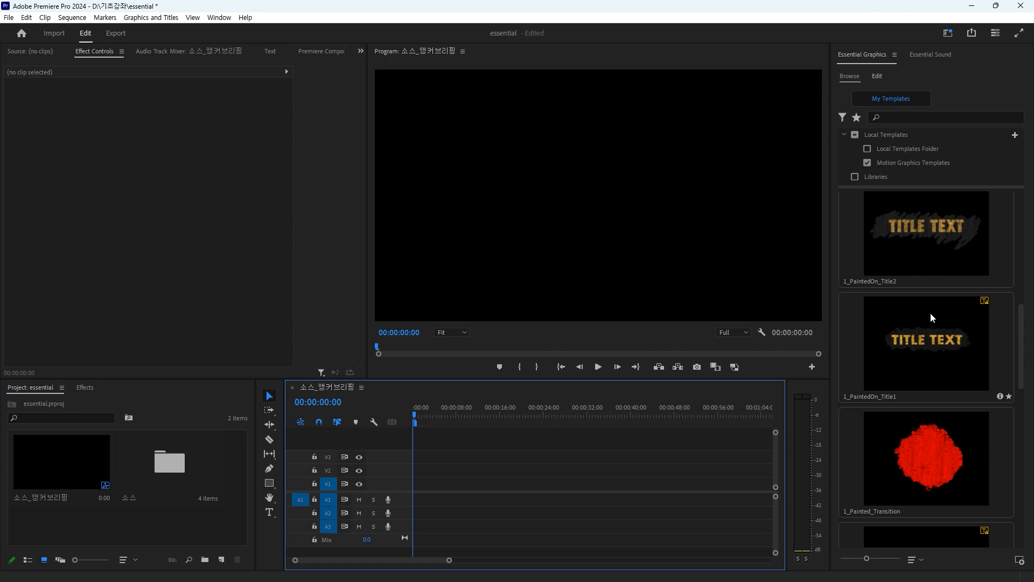
mouse_move(939, 224)
mouse_down()
mouse_move(519, 427)
mouse_move(438, 495)
mouse_move(416, 498)
mouse_up()
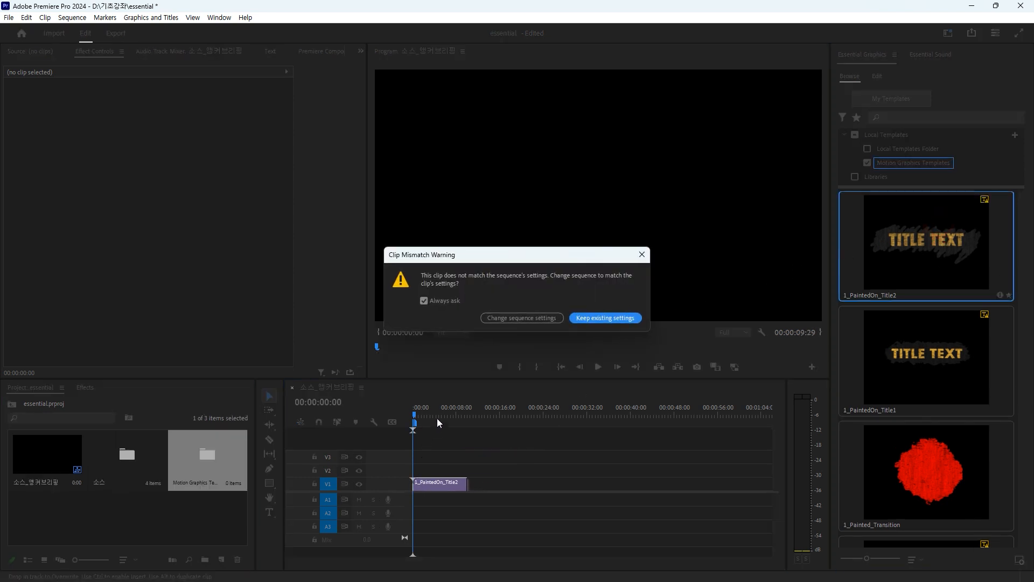
click(604, 319)
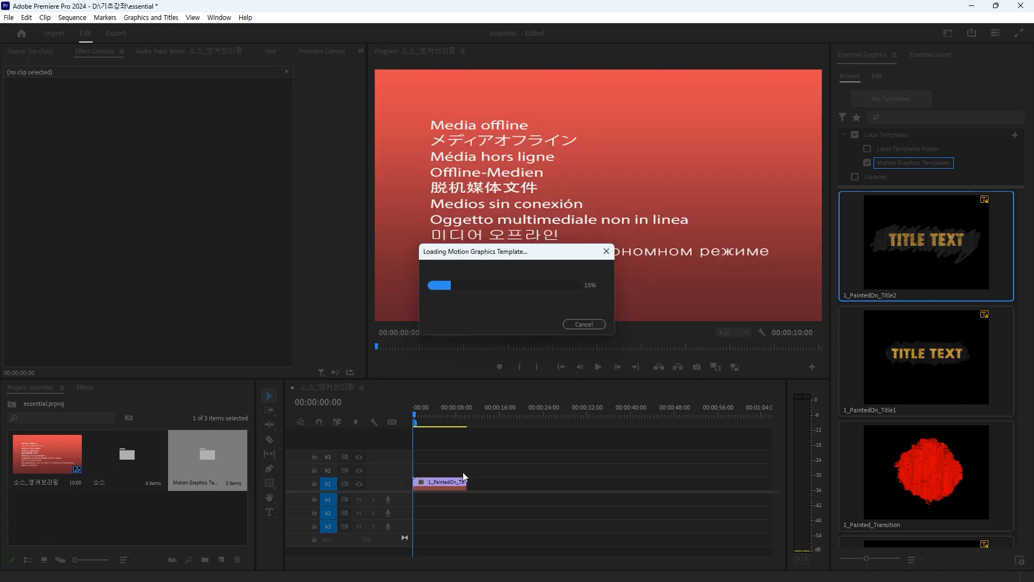
Step: Accept the font substitution for the 1_PaintedOn_Title2 template and preview its animation from the sequence start
click(641, 386)
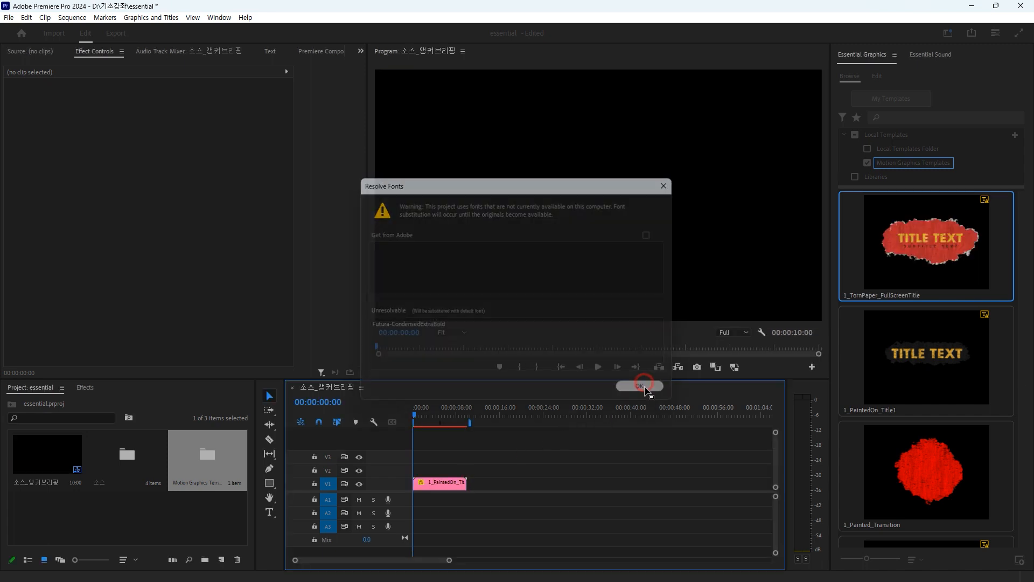
mouse_move(422, 415)
mouse_down()
mouse_move(443, 416)
mouse_move(412, 426)
mouse_up()
key(space)
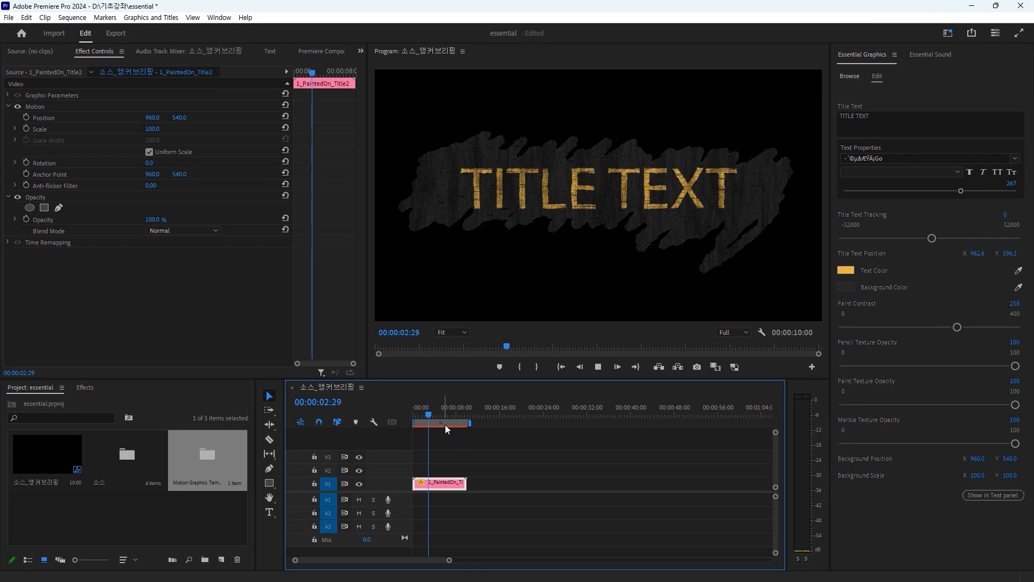
key(space)
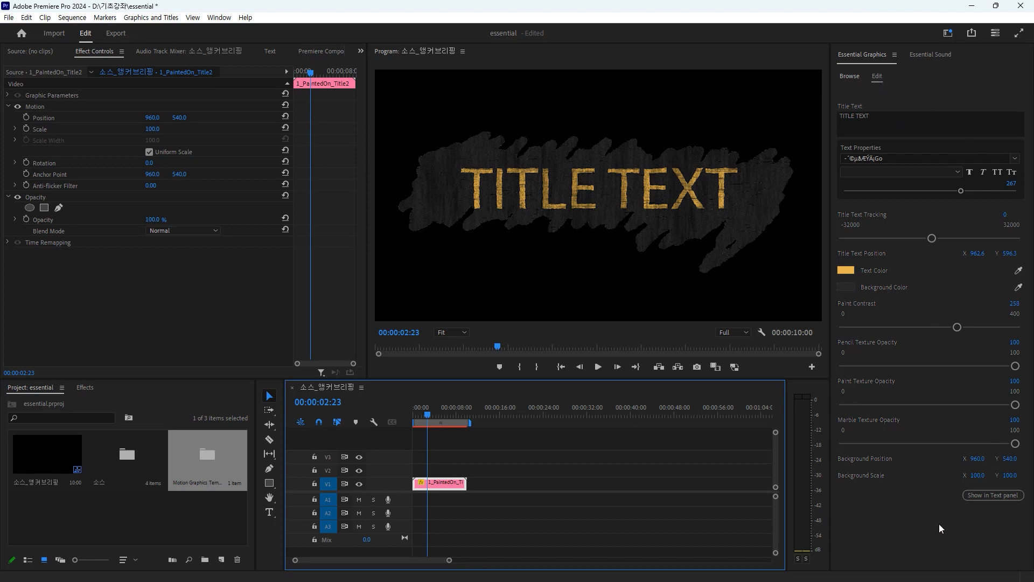
Step: Replace the template's title text with "에디터몽키"
click(879, 117)
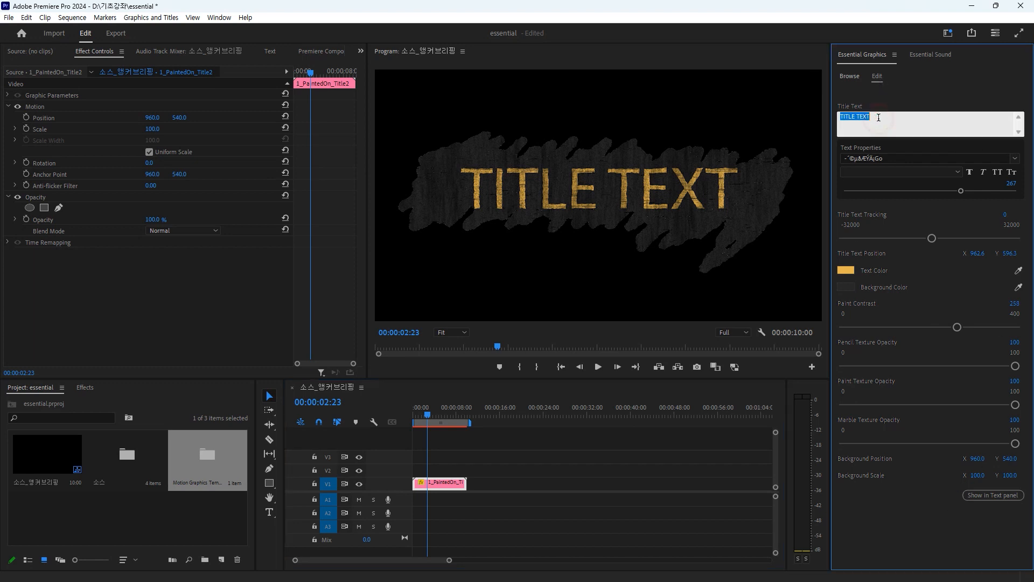
text(에디터룸)
text(키)
click(929, 93)
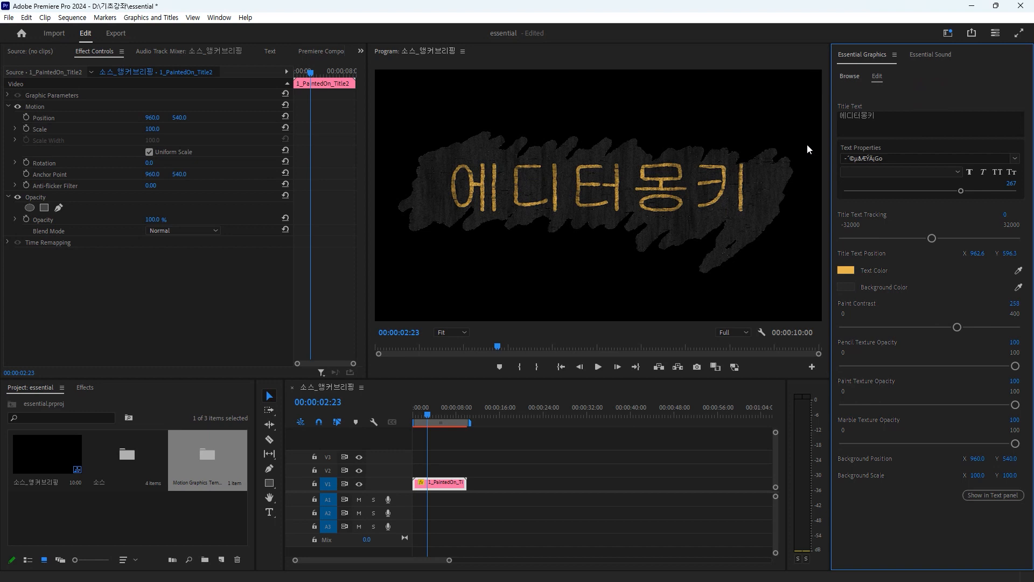
Step: Set the title's font to 123RF and reduce its size to 220
click(892, 157)
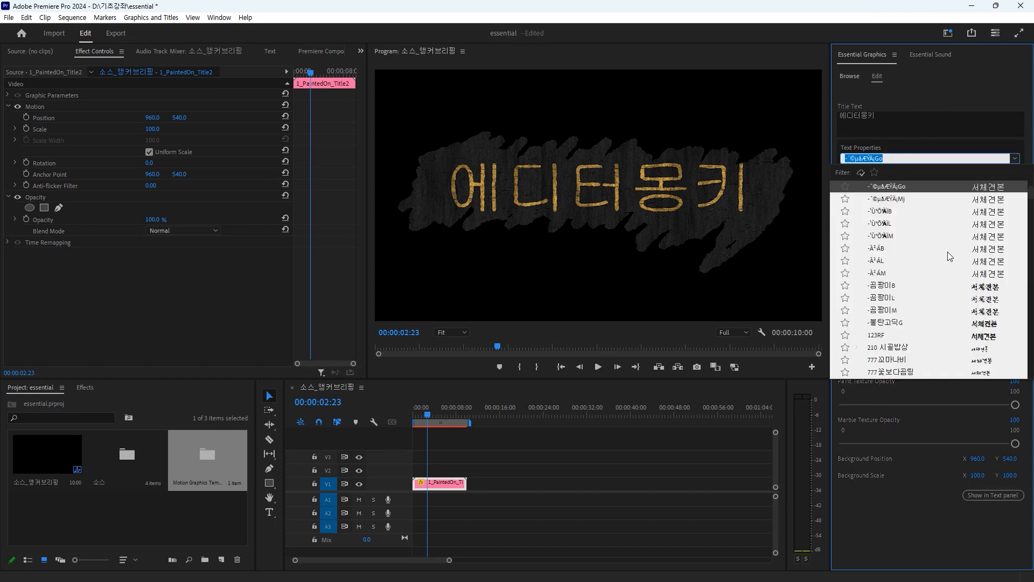
click(876, 335)
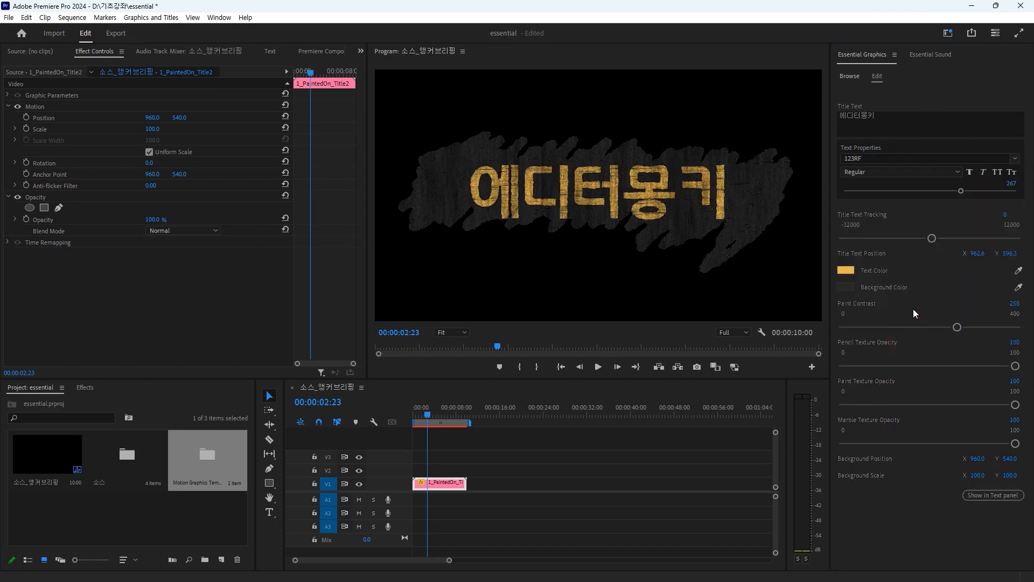
drag(964, 195, 938, 196)
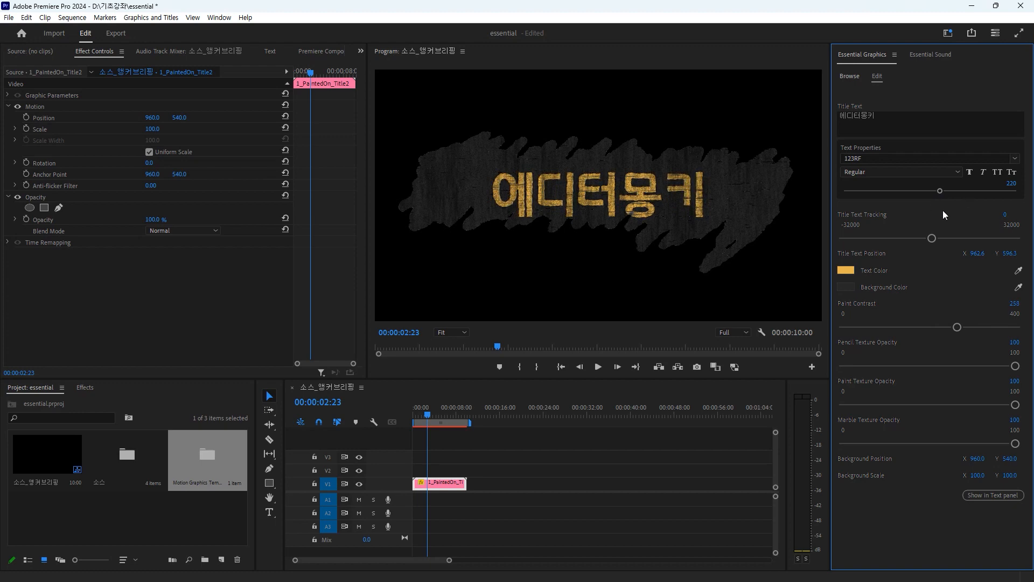
Step: Change the title's text color to a darker teal
click(847, 269)
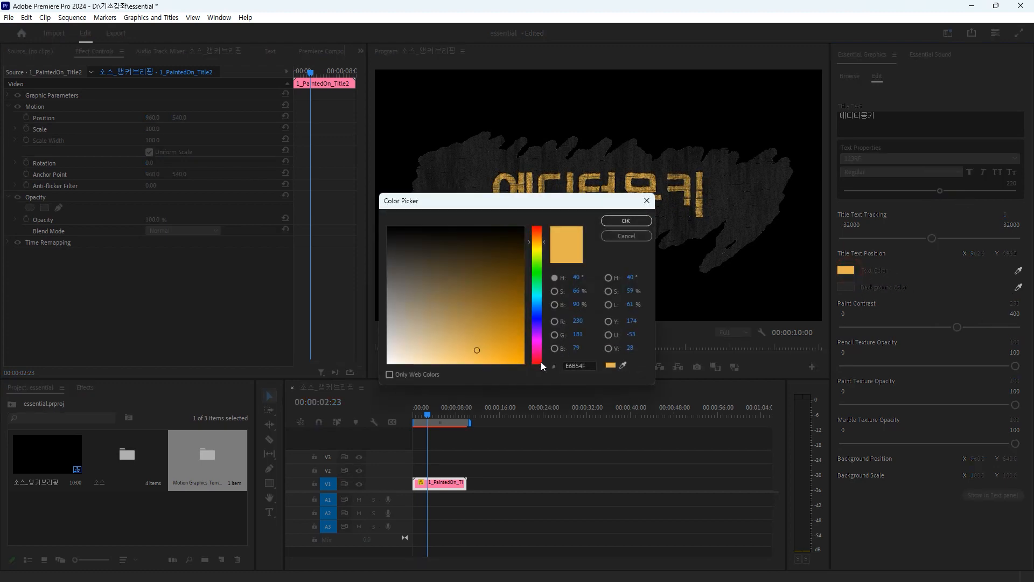
click(538, 294)
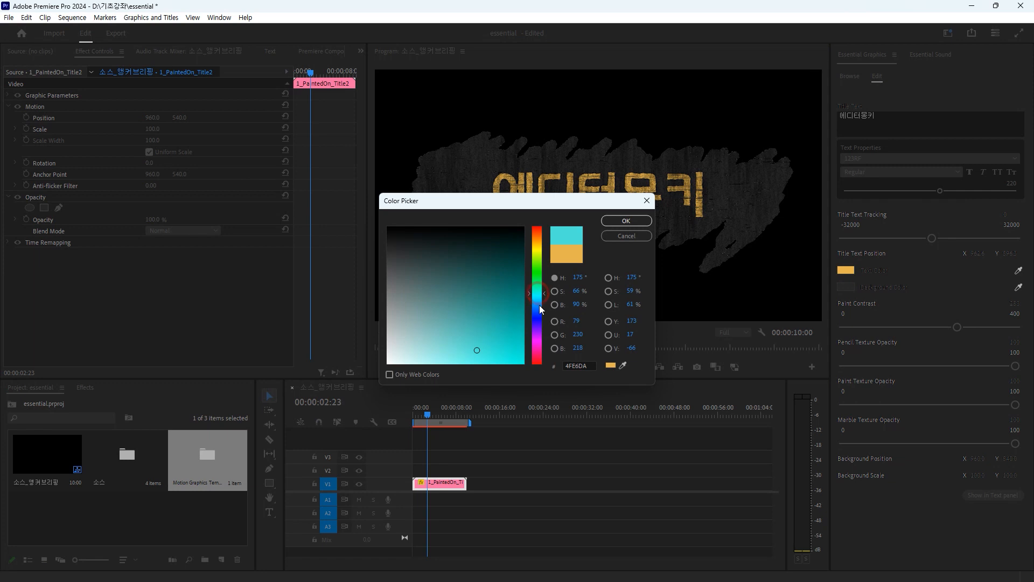
click(505, 333)
click(626, 221)
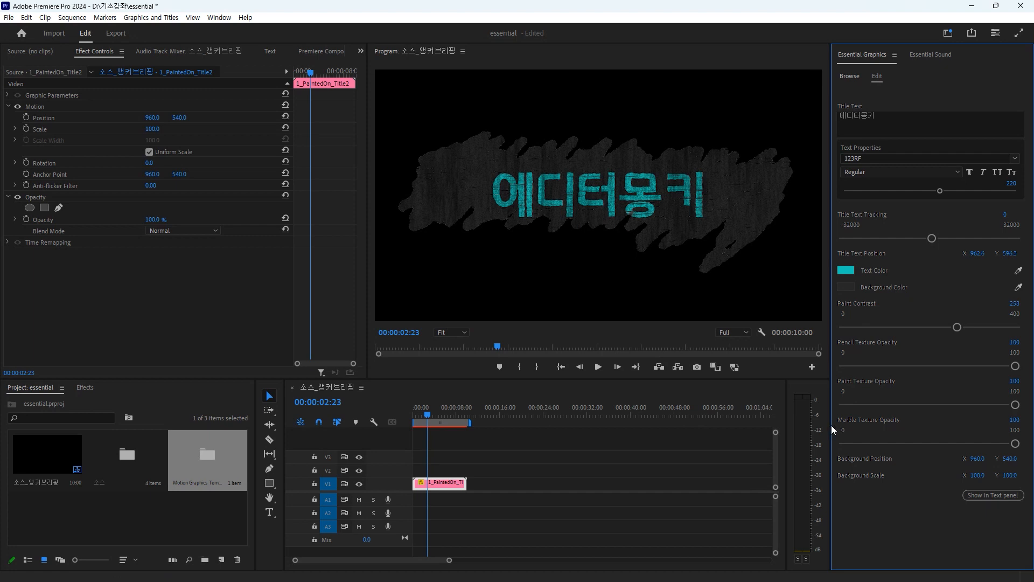
click(431, 414)
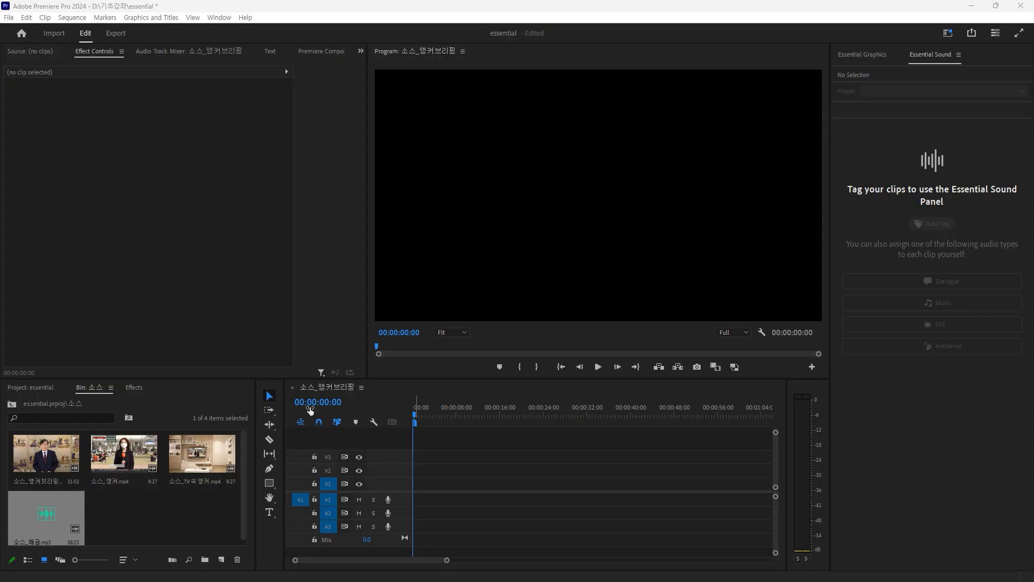
Step: Place 소스_앵커.mp4 on V1 at the sequence start and tag its audio as Dialogue
drag(107, 455, 408, 482)
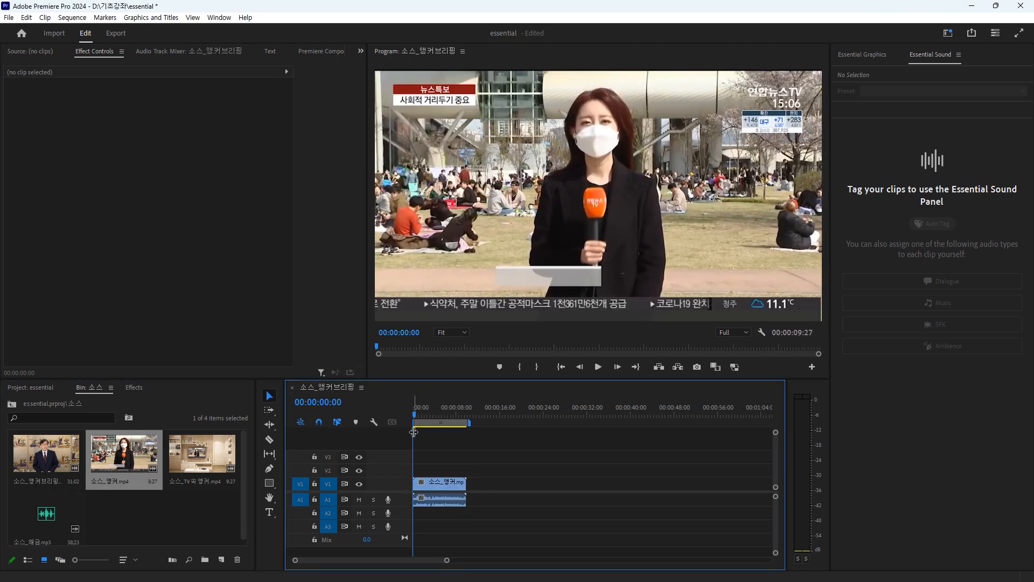
click(447, 500)
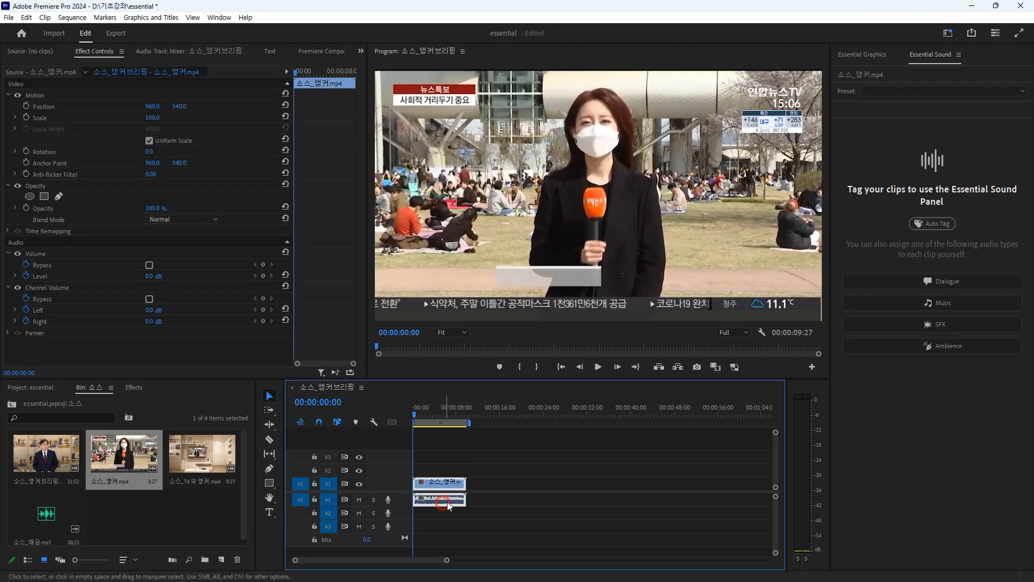
click(948, 280)
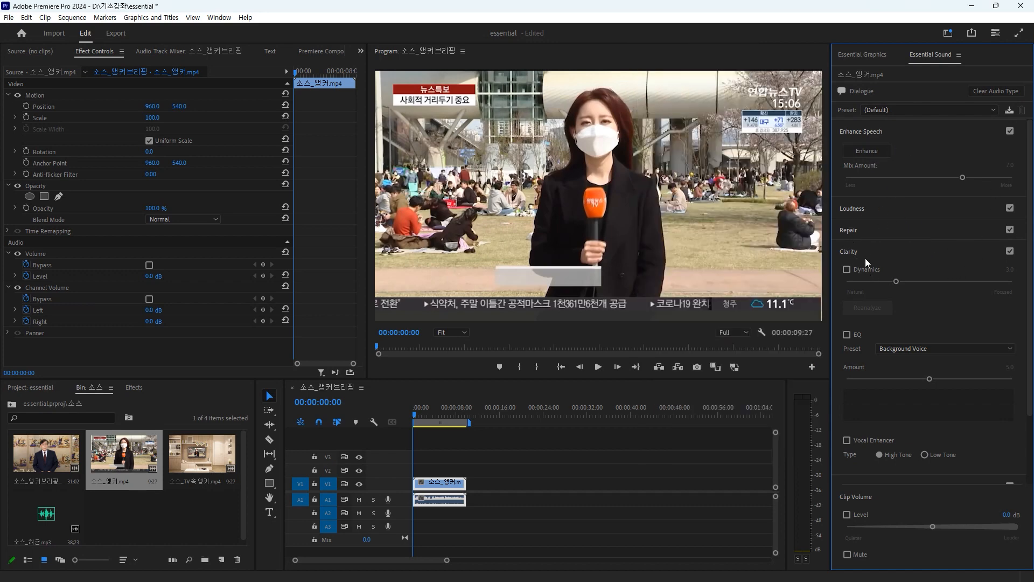
Step: Examine the Repair, Clarity and Creative options for the Dialogue clip and play its unprocessed audio
click(854, 230)
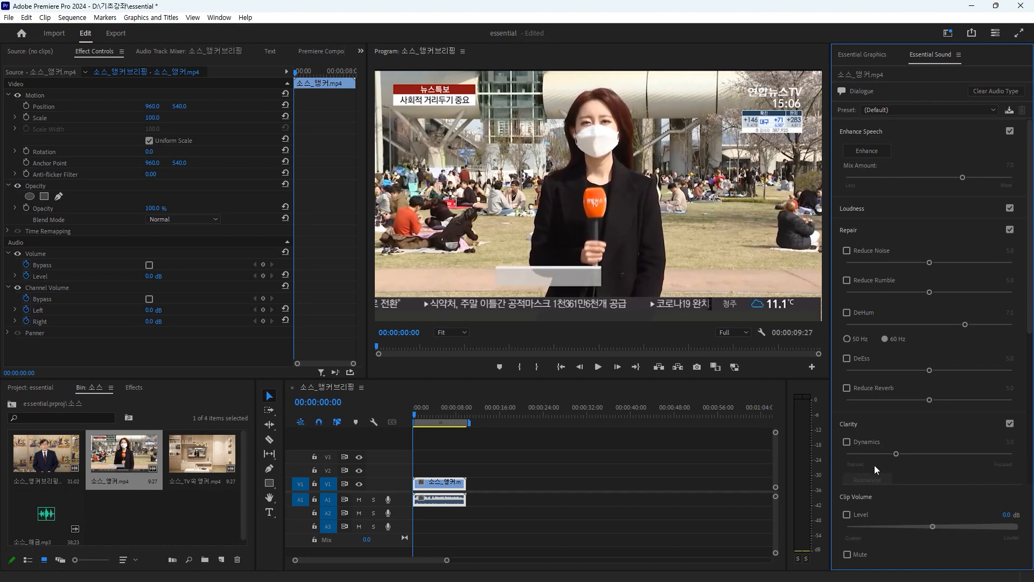
scroll(852, 425, down, 1)
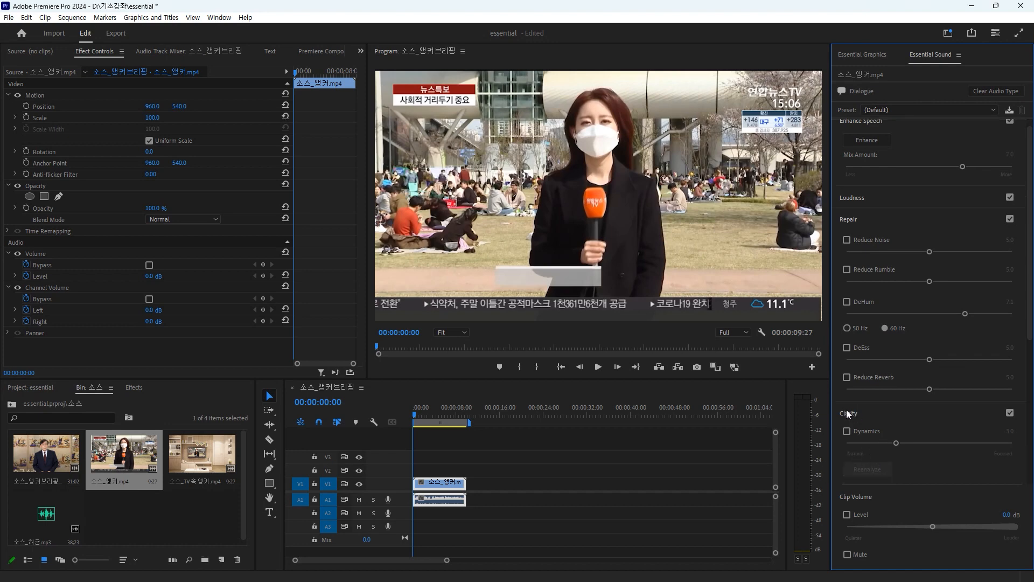
scroll(871, 431, down, 10)
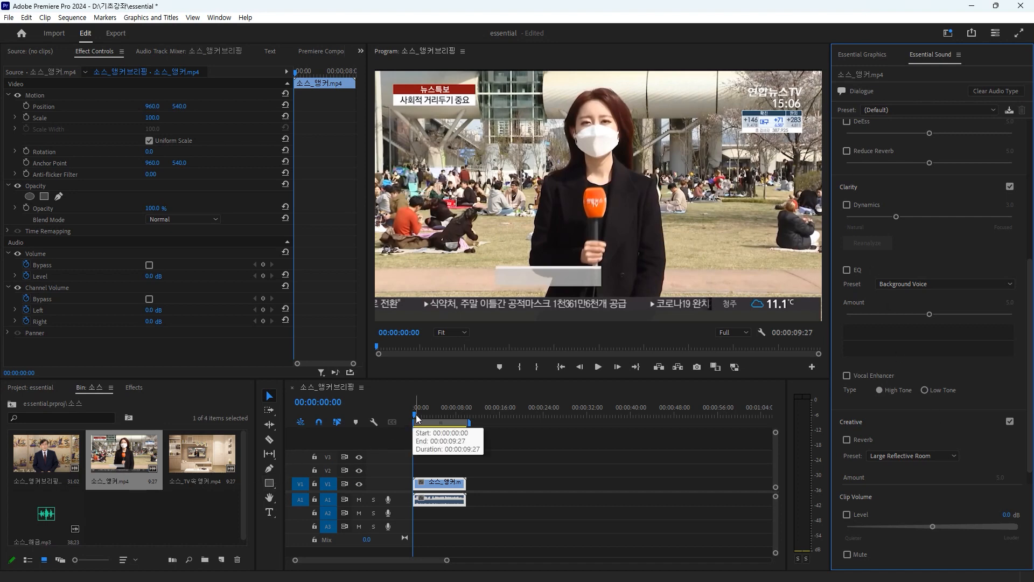
key(space)
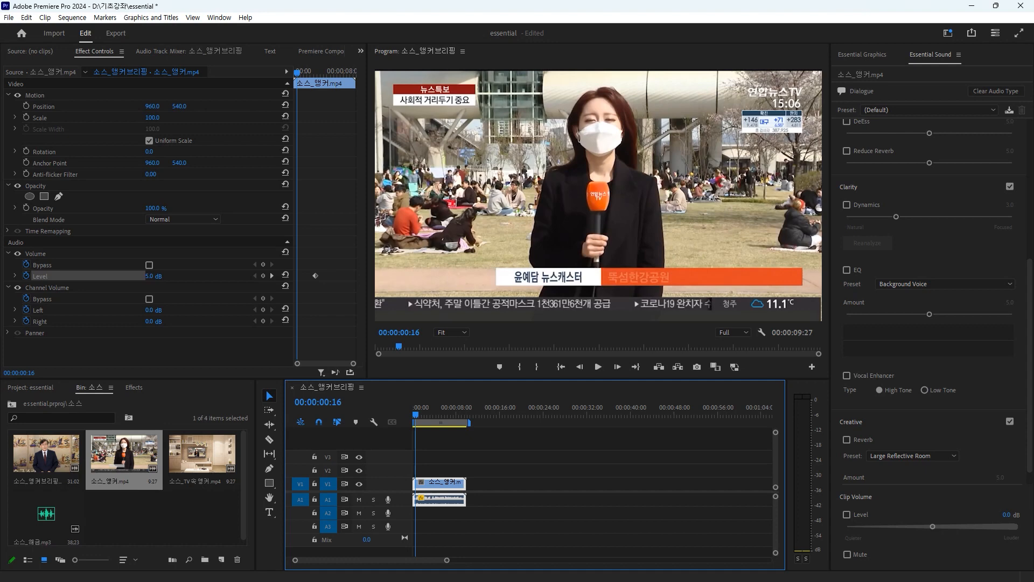
scroll(910, 259, up, 6)
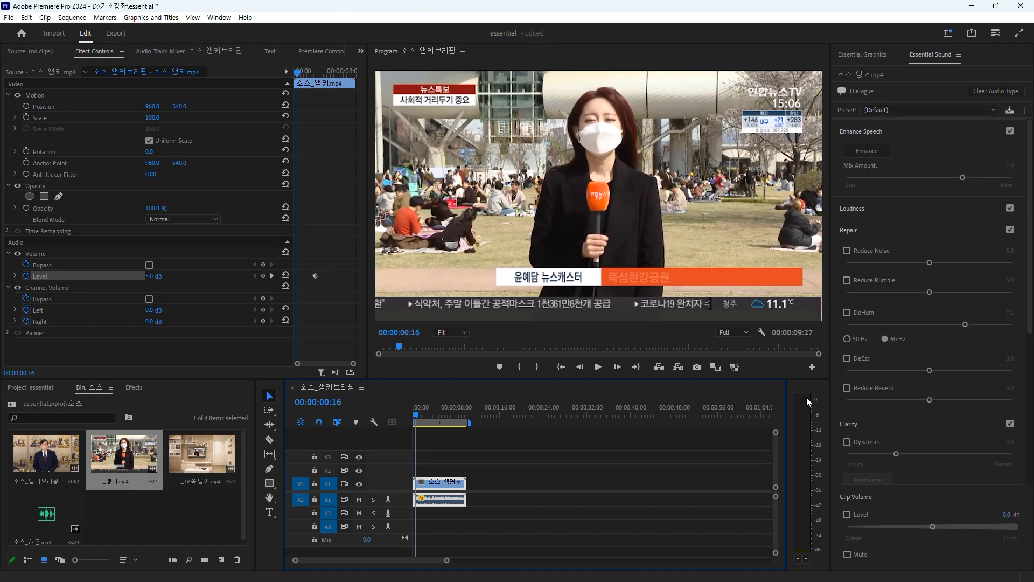
Step: Apply Enhance Speech to the 소스_앵커.mp4 dialogue and play the clip
right_click(449, 501)
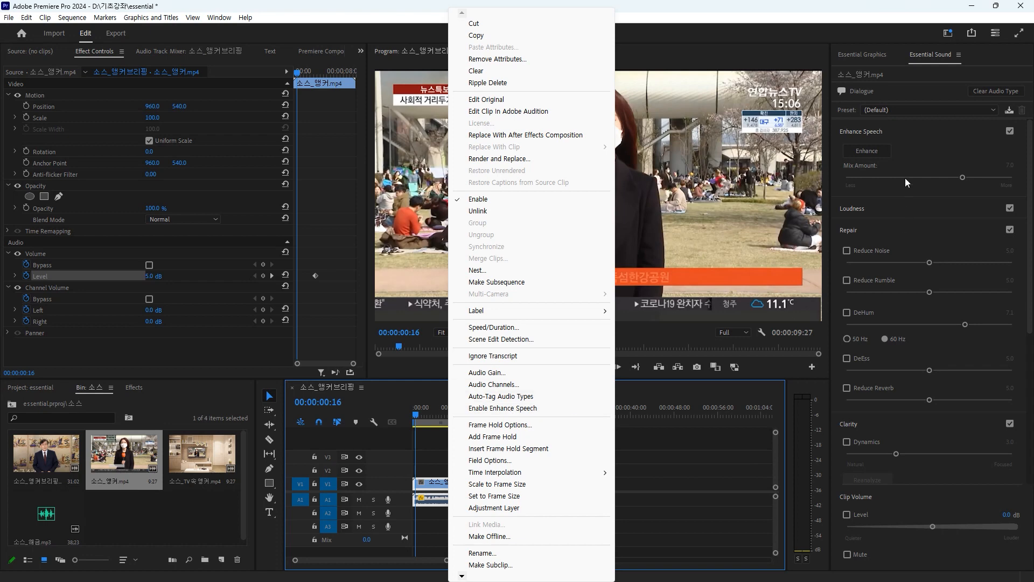
click(878, 151)
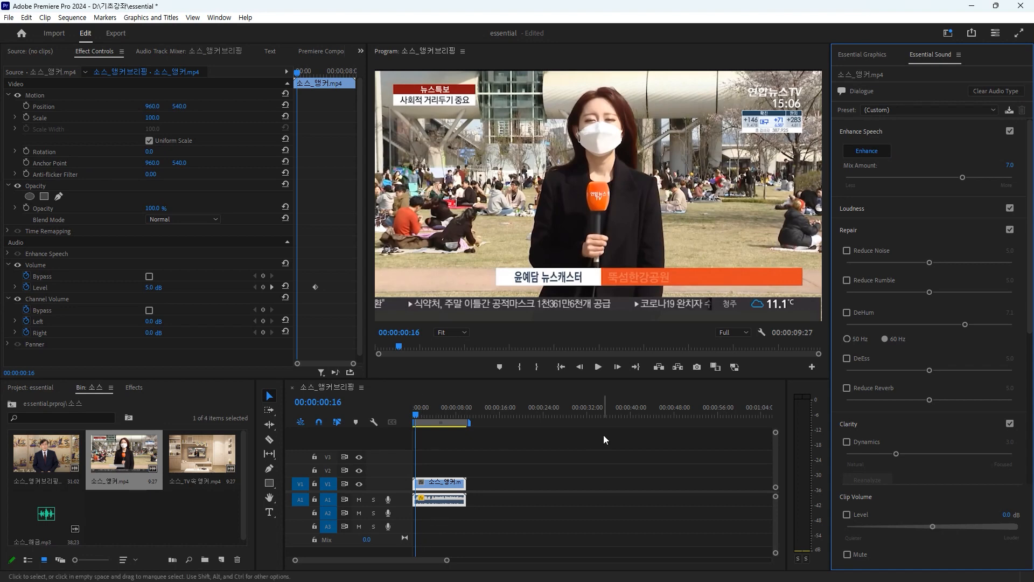
key(space)
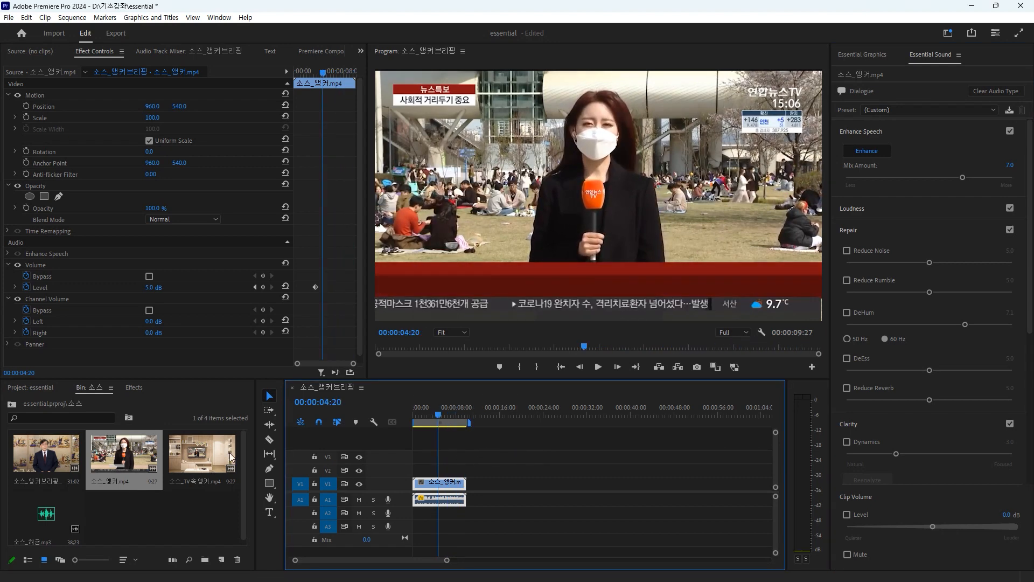
Step: Split the 소스_앵커.mp4 clip and its audio at 00:00:04:20
click(269, 440)
click(438, 484)
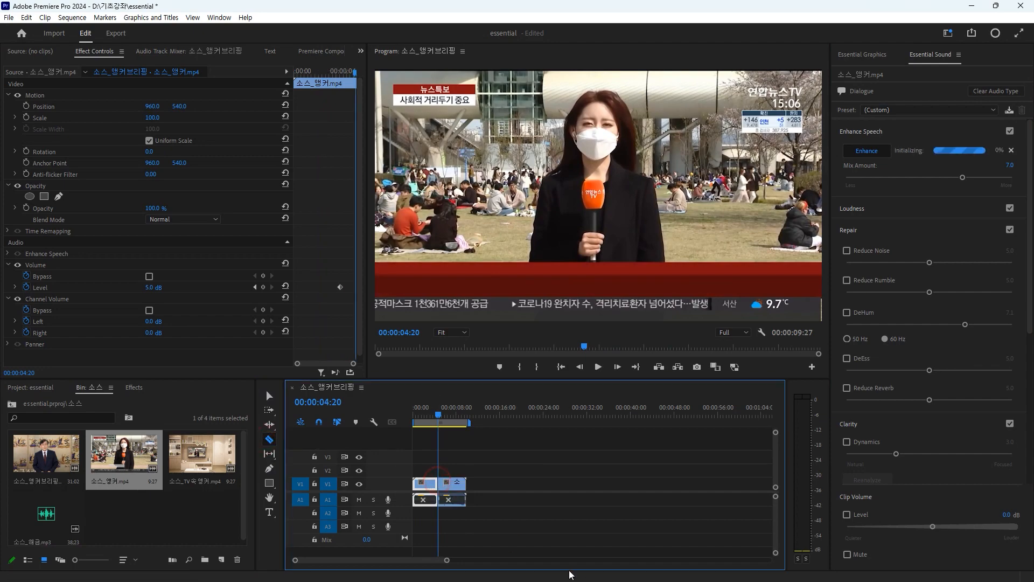
click(269, 396)
Step: Clear the audio type from the first half of the clip and raise the second half's Enhance Speech mix amount to 8.5
click(426, 486)
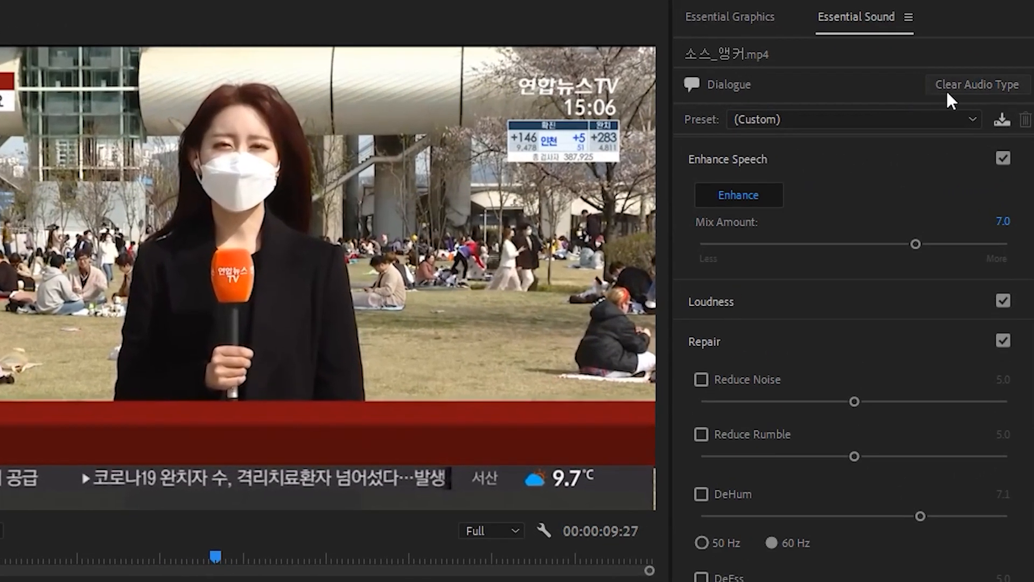
click(956, 89)
click(956, 89)
click(959, 83)
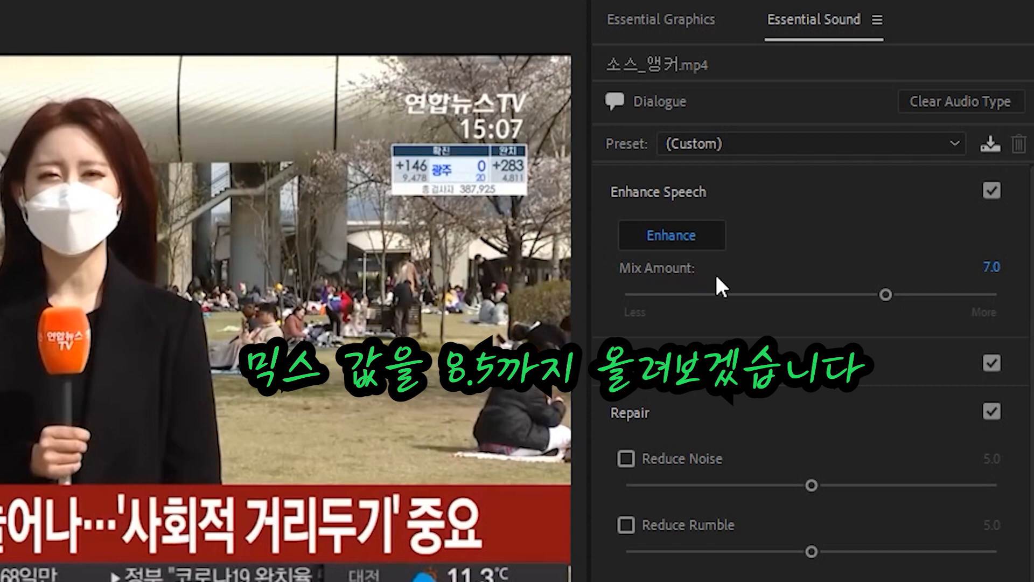
drag(890, 296, 946, 302)
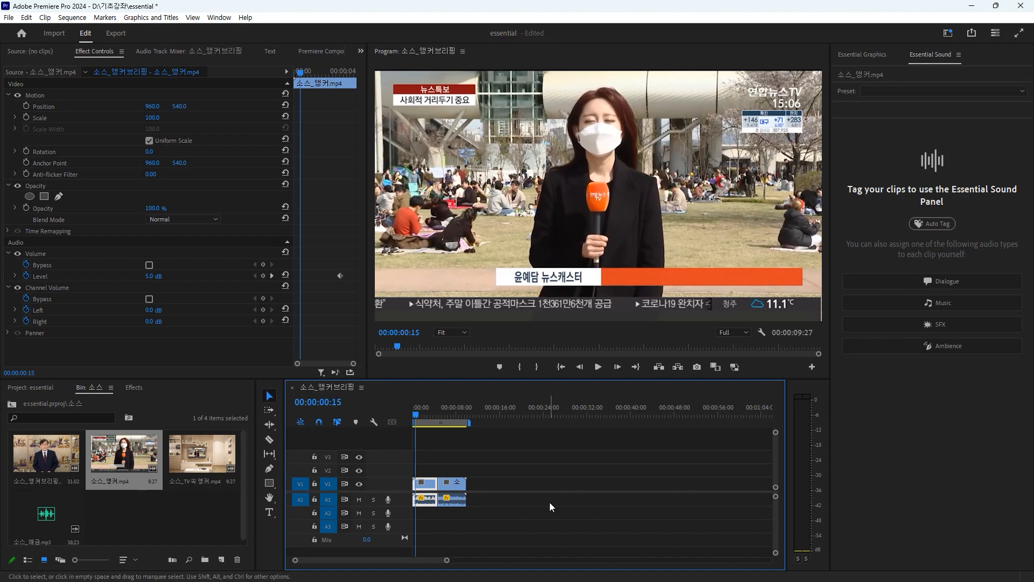
Step: Replace both clip halves with a fresh 소스_앵커.mp4 on V1 and 소스_TV 속 앵커.mp4 on V2, starting together
drag(472, 518, 418, 470)
key(Delete)
drag(122, 443, 402, 496)
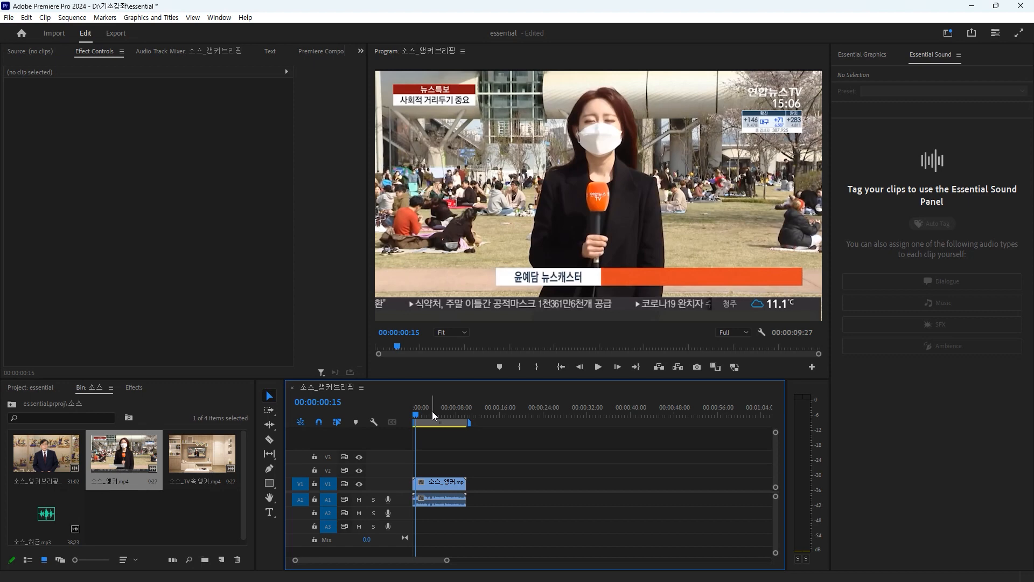
drag(207, 455, 422, 470)
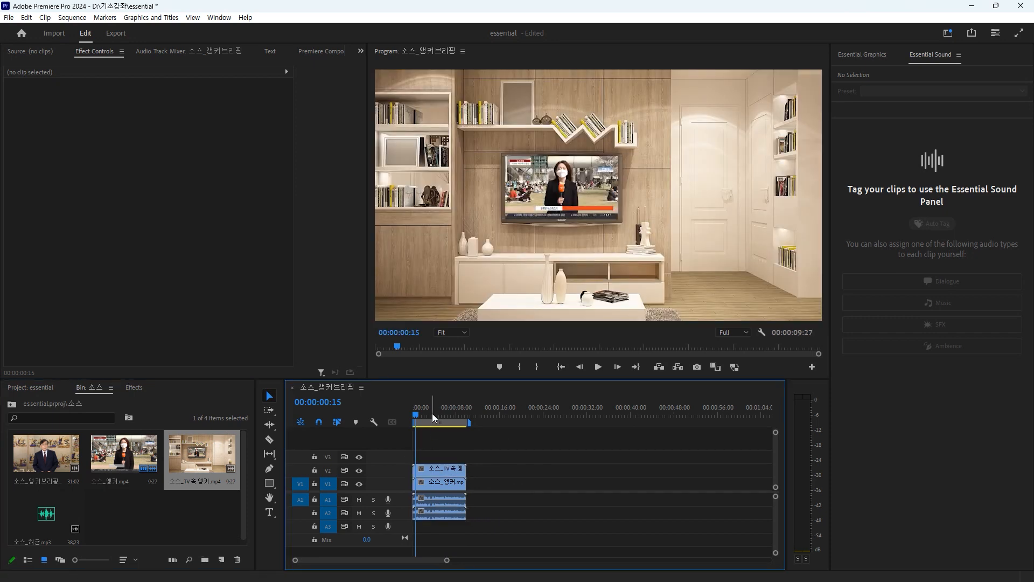
Step: Split both the V1 and V2 clips with their audio at 00:00:04:20
drag(422, 412, 440, 412)
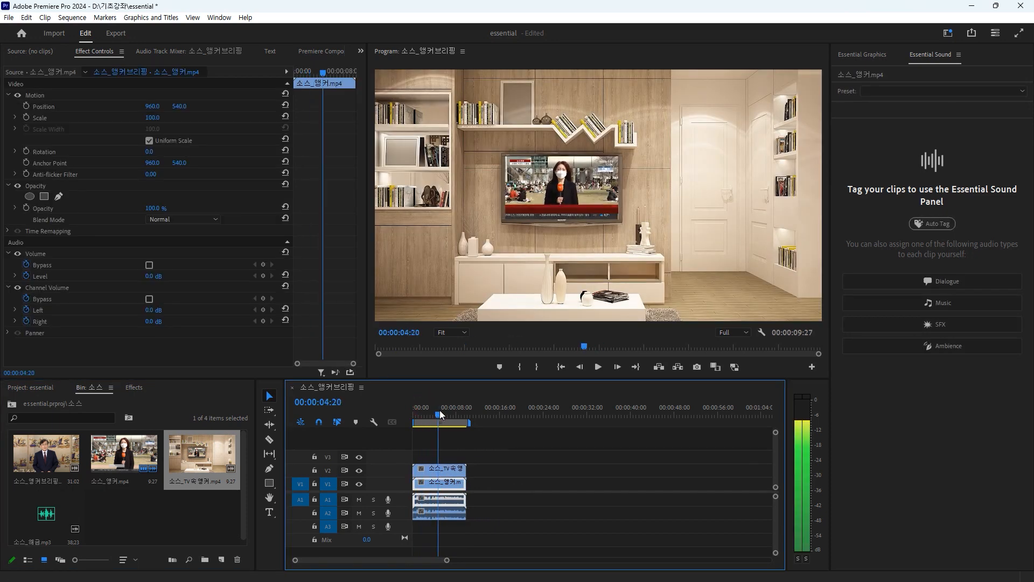
click(270, 440)
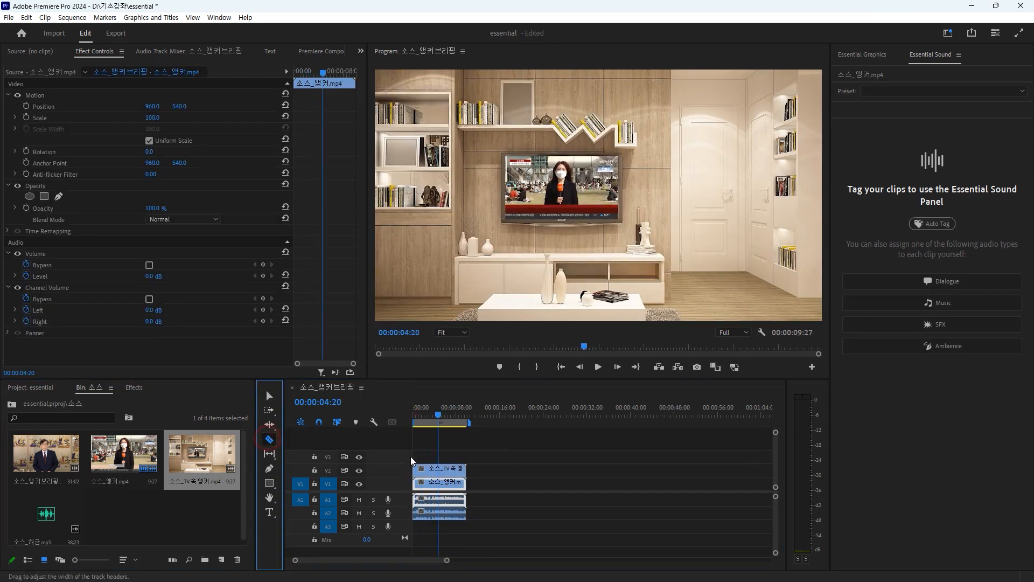
click(439, 467)
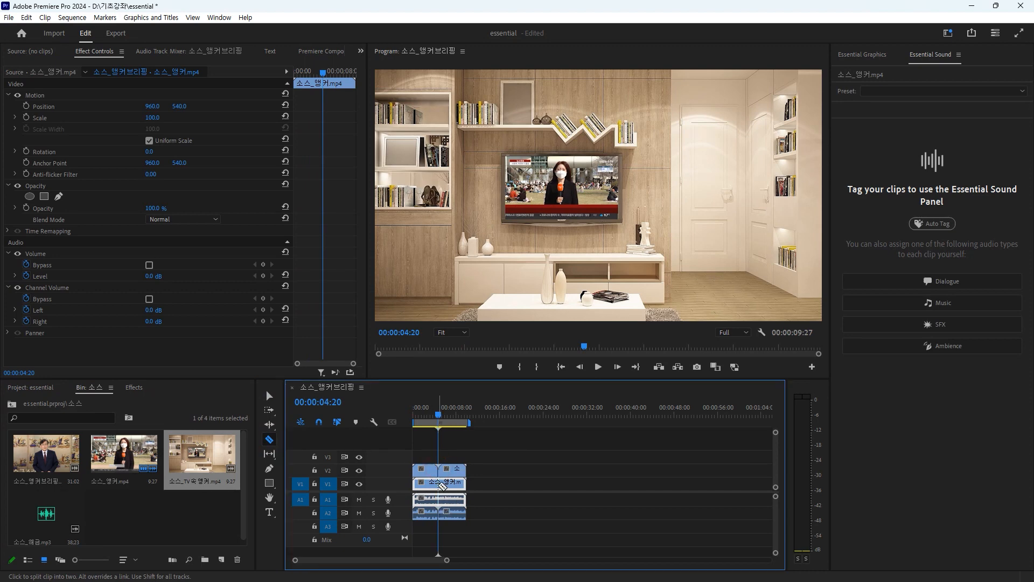
click(439, 483)
click(270, 395)
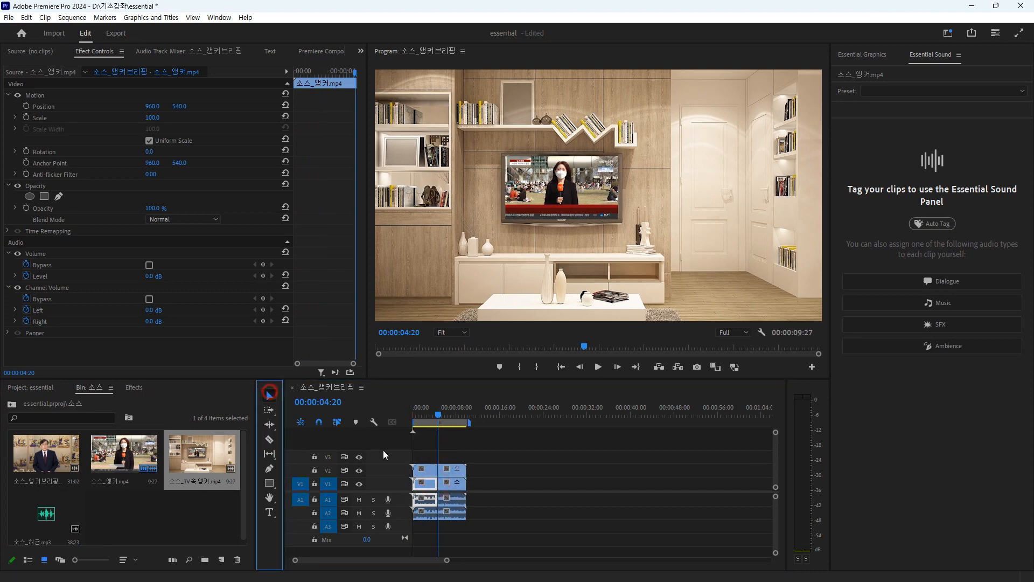
Step: Delete the V1 clip's second half and the V2 clip's first half, and move the remaining TV clip down to V1 and A1
click(455, 484)
key(Delete)
click(420, 469)
key(Delete)
drag(452, 470, 455, 502)
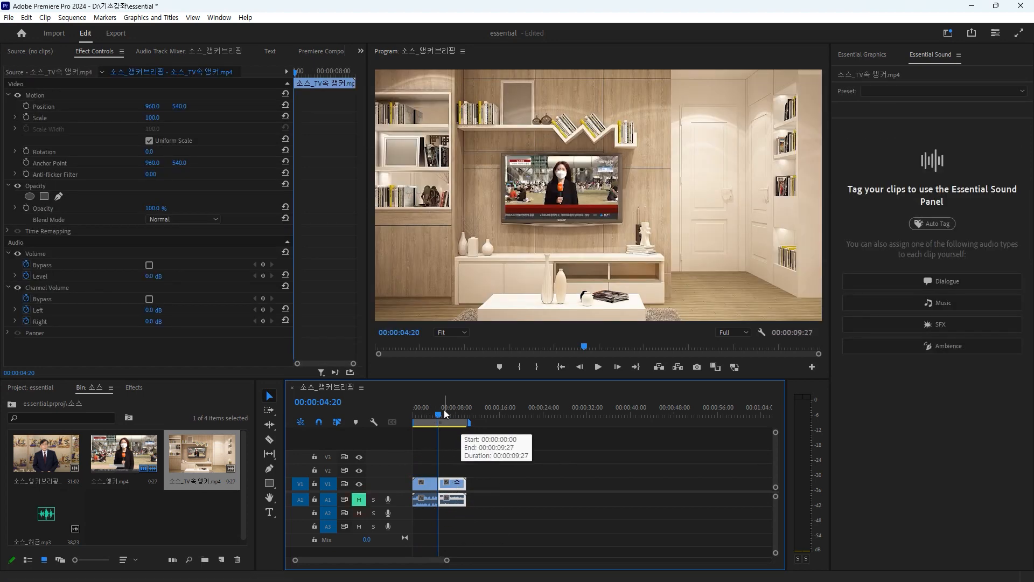
click(421, 418)
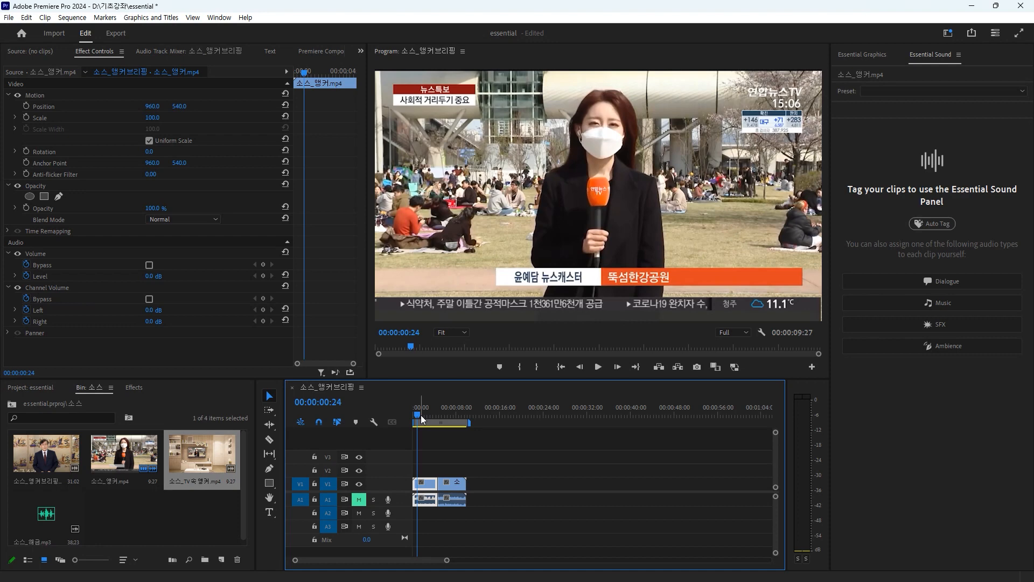
Step: Assign the Dialogue audio type to the TV clip in the second half and apply the From the Television preset
drag(422, 415, 445, 410)
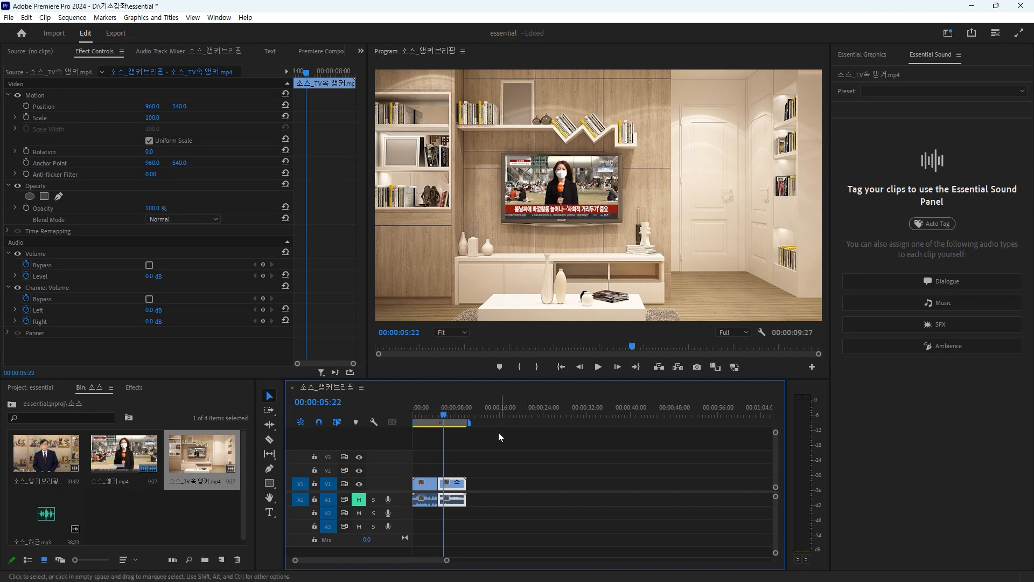
click(964, 283)
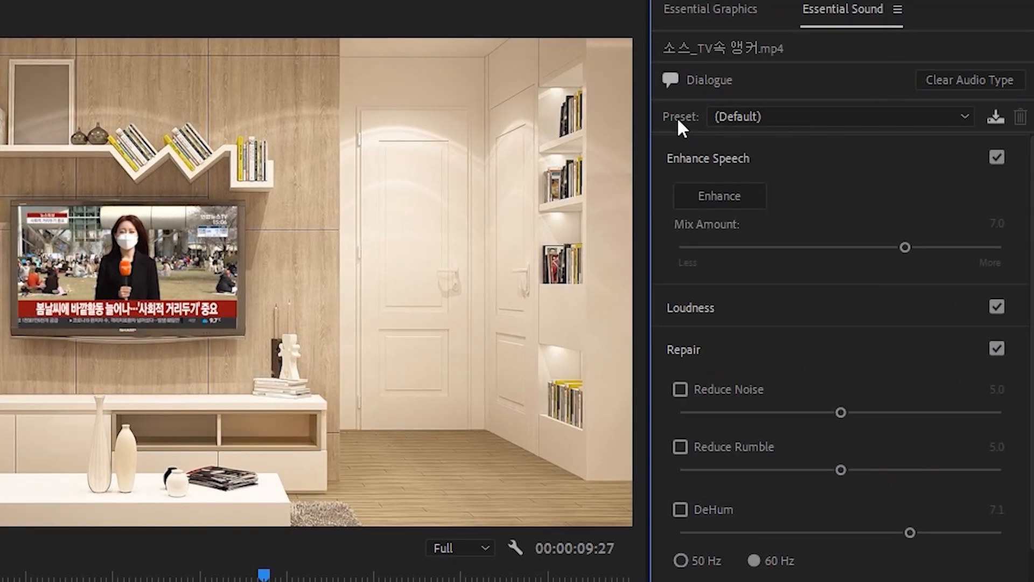
key(ctrl)
key(ctrl)
click(968, 116)
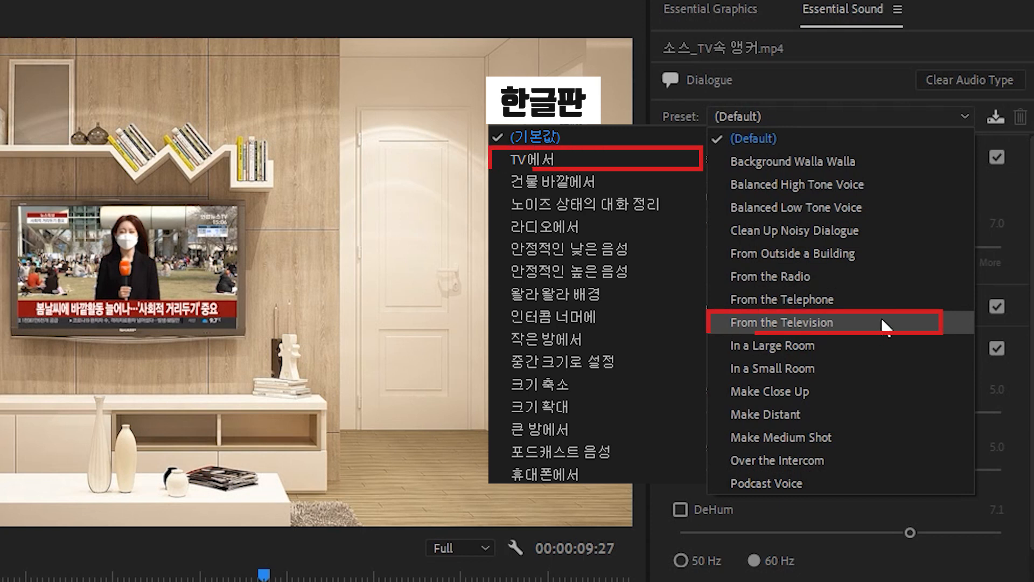
click(845, 321)
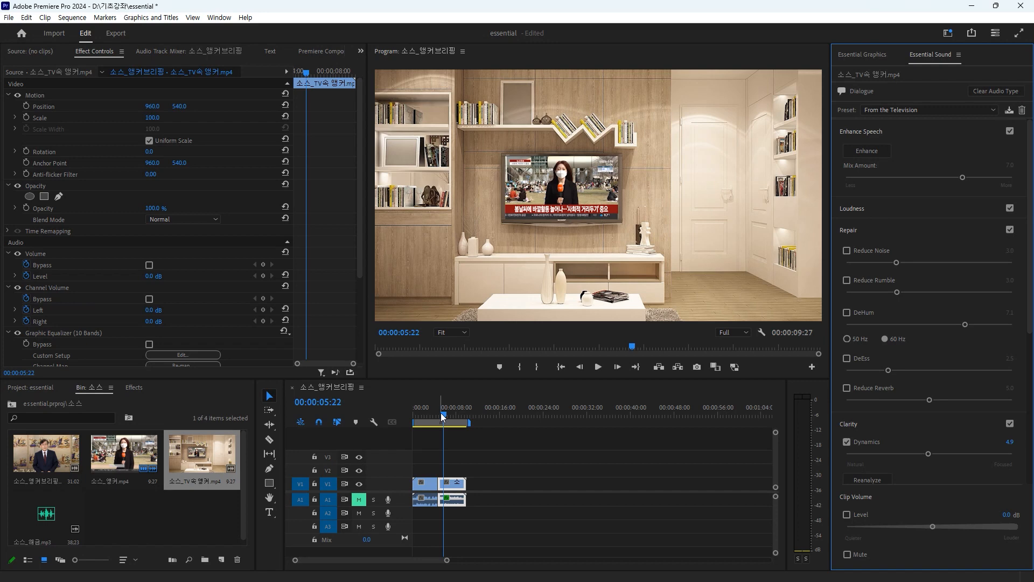
Step: Unmute audio track A1 and play the sequence from its start to hear both clips
drag(443, 415, 375, 426)
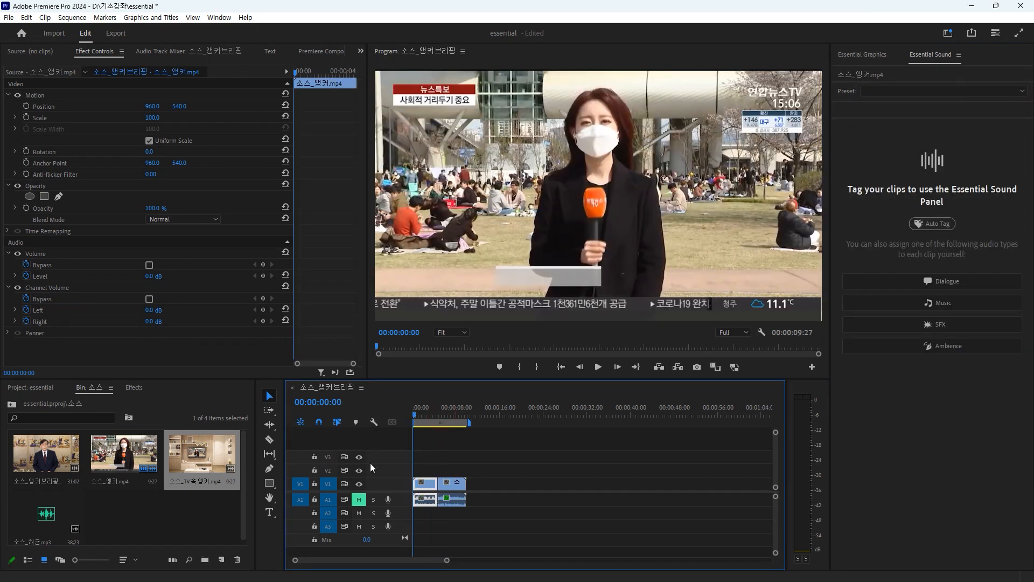
click(359, 499)
key(space)
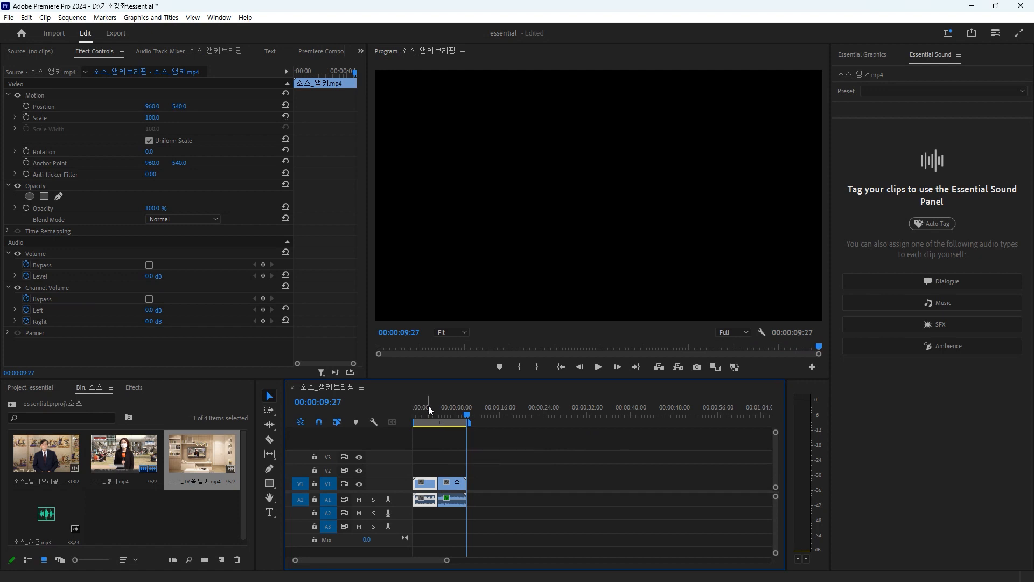
Step: Change the TV clip's dialogue preset to From the Radio and play the transition from 00:00:04:02
click(455, 483)
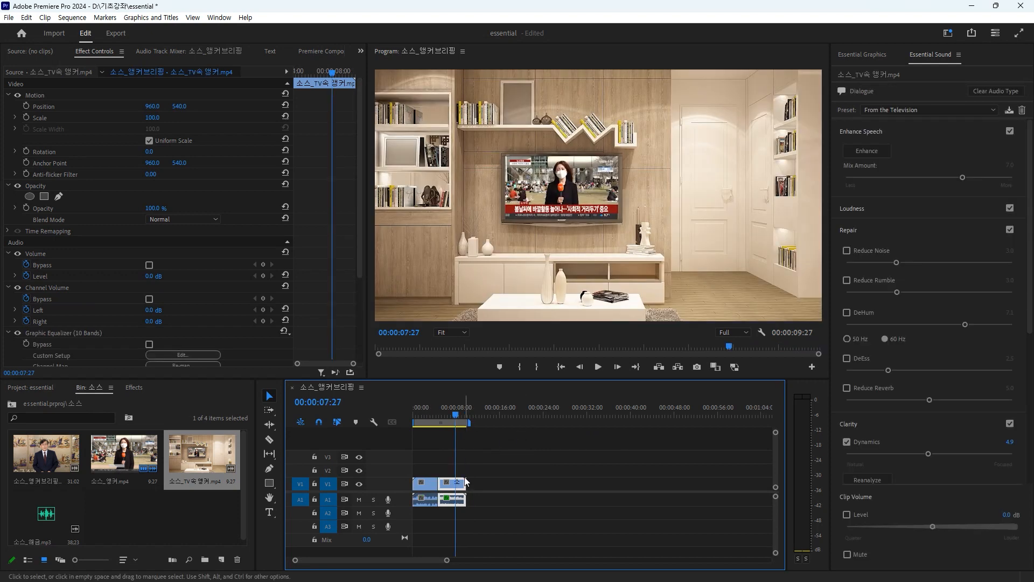
click(976, 109)
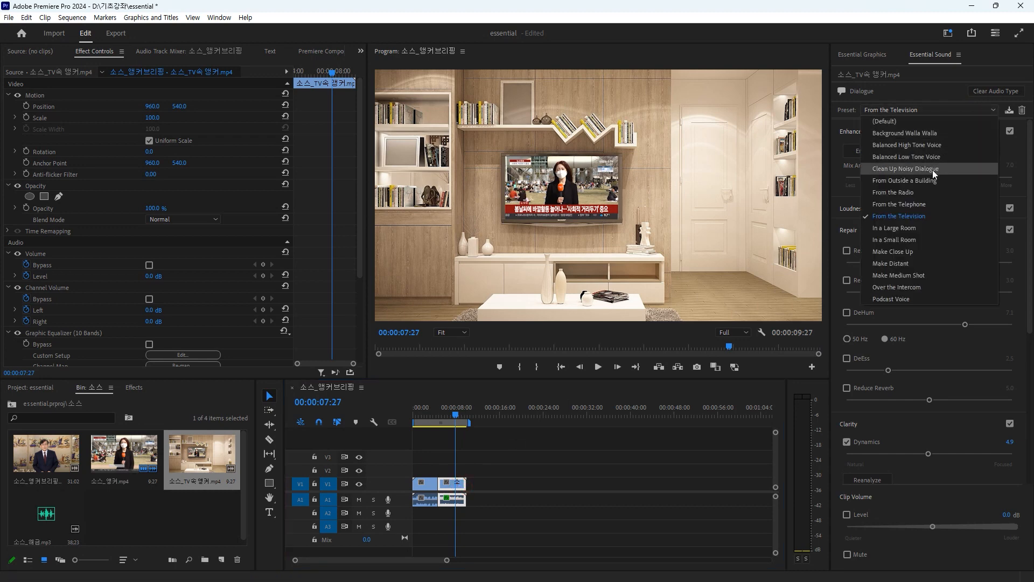
click(926, 191)
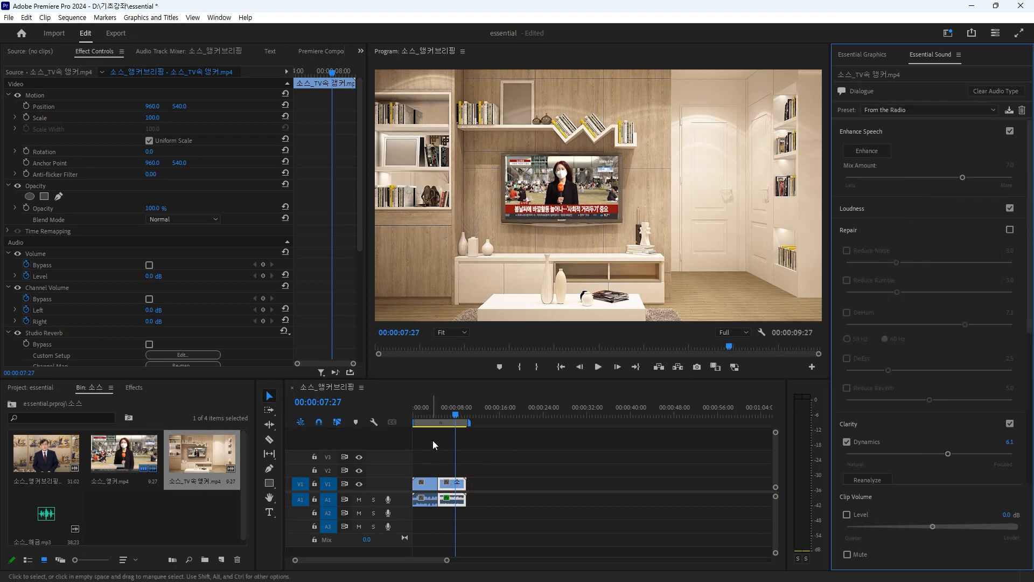
drag(466, 413, 439, 417)
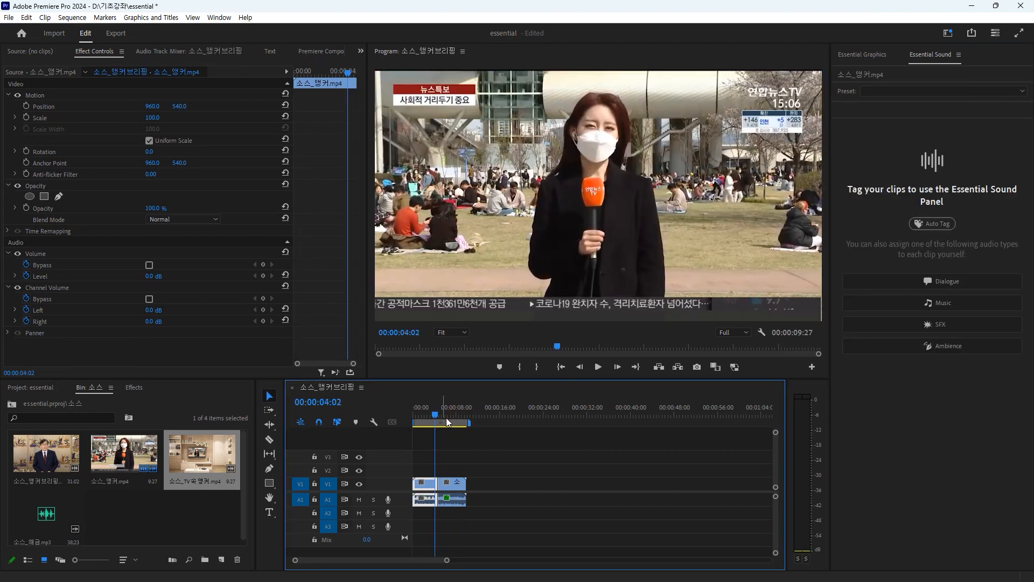
key(space)
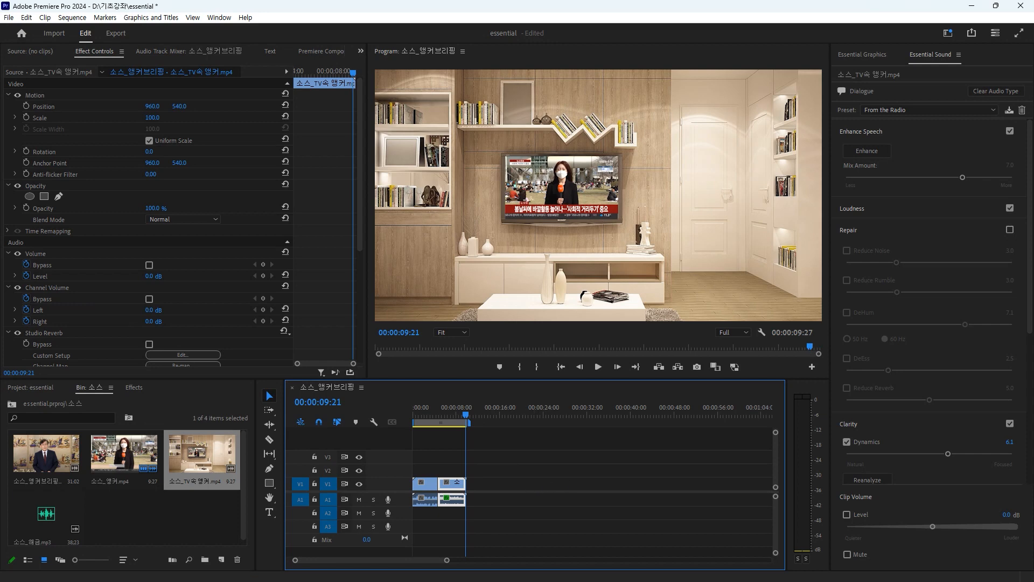
Step: Place 소스_앵커브리핑.mp4 on V1 and A1 and 소스_해금.mp3 on A2 at the sequence start, and increase the audio track heights
scroll(954, 236, down, 5)
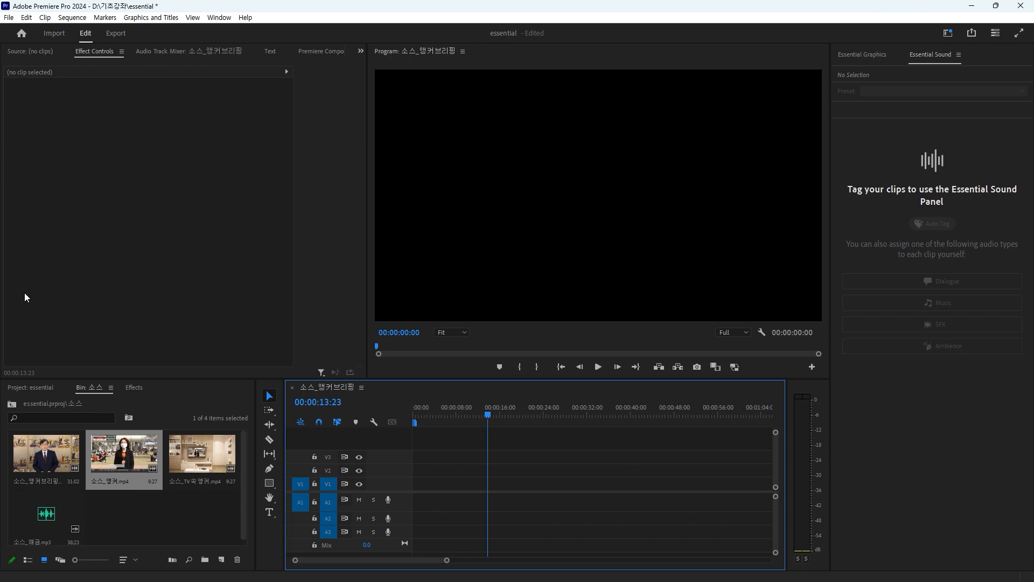
drag(43, 461, 411, 485)
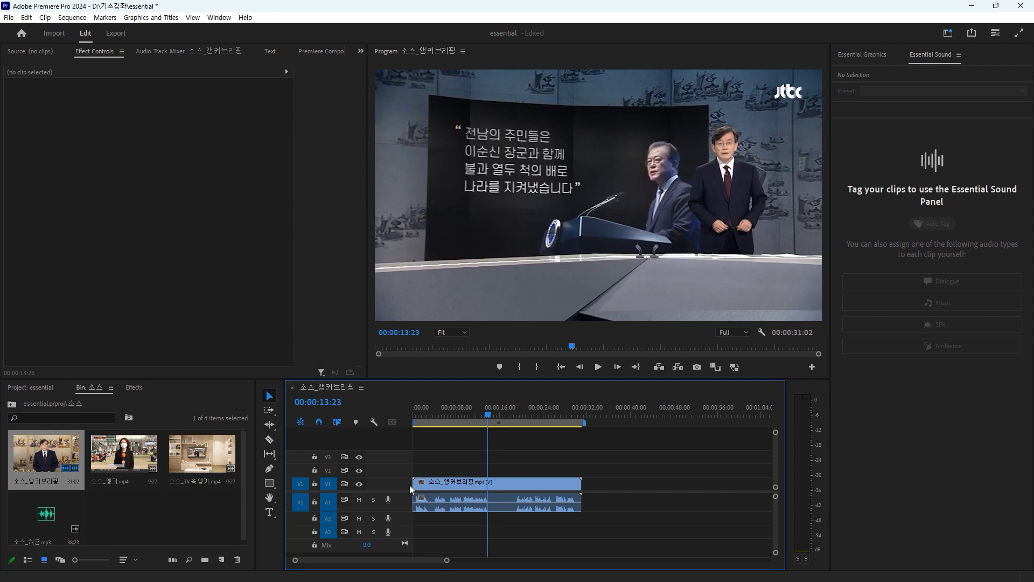
drag(43, 517, 404, 521)
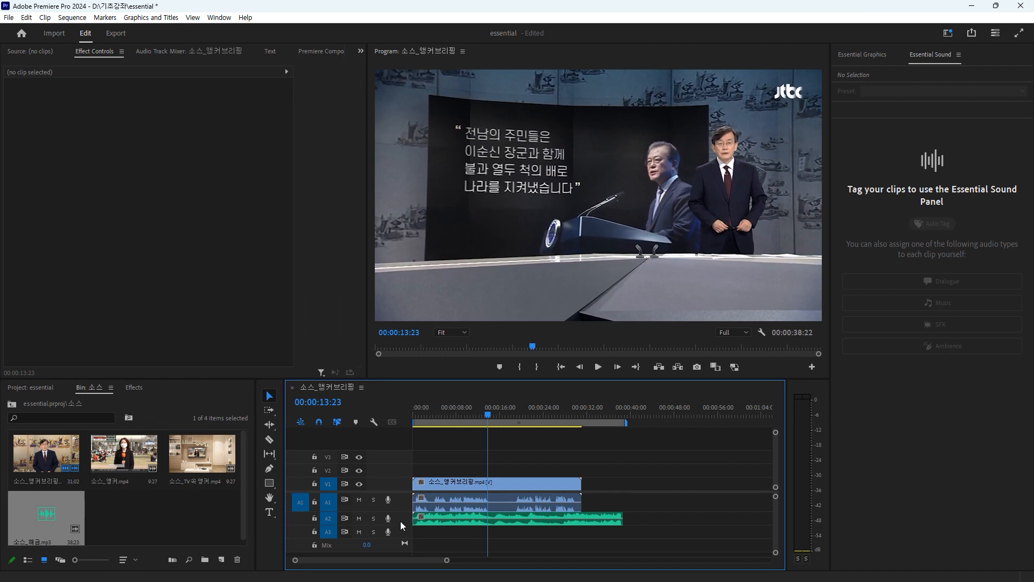
scroll(401, 520, up, 2)
scroll(400, 519, down, 1)
scroll(401, 519, up, 1)
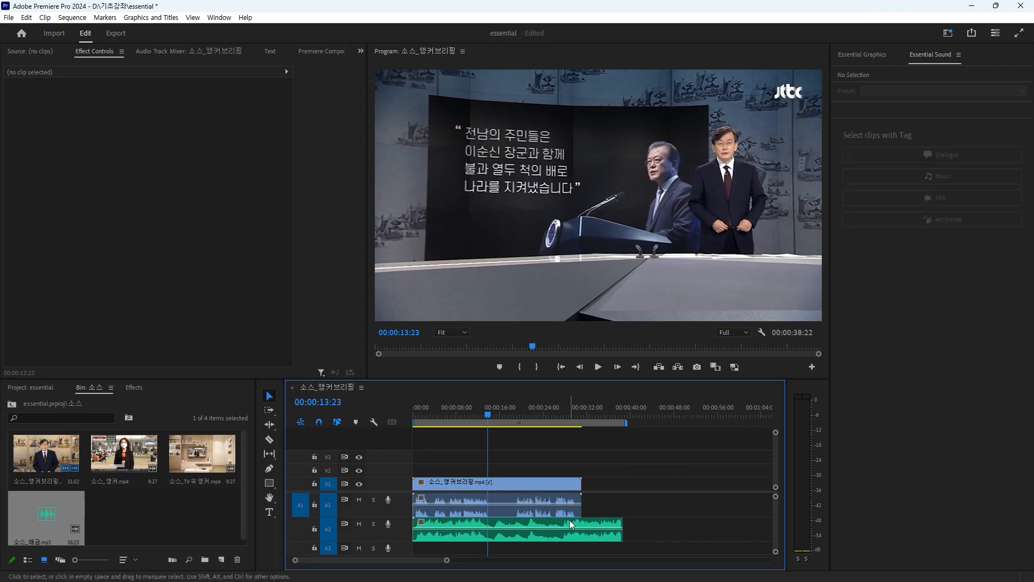
Step: Assign the Music audio type to 소스_해금.mp3 on A2 and auto-match its loudness
click(551, 527)
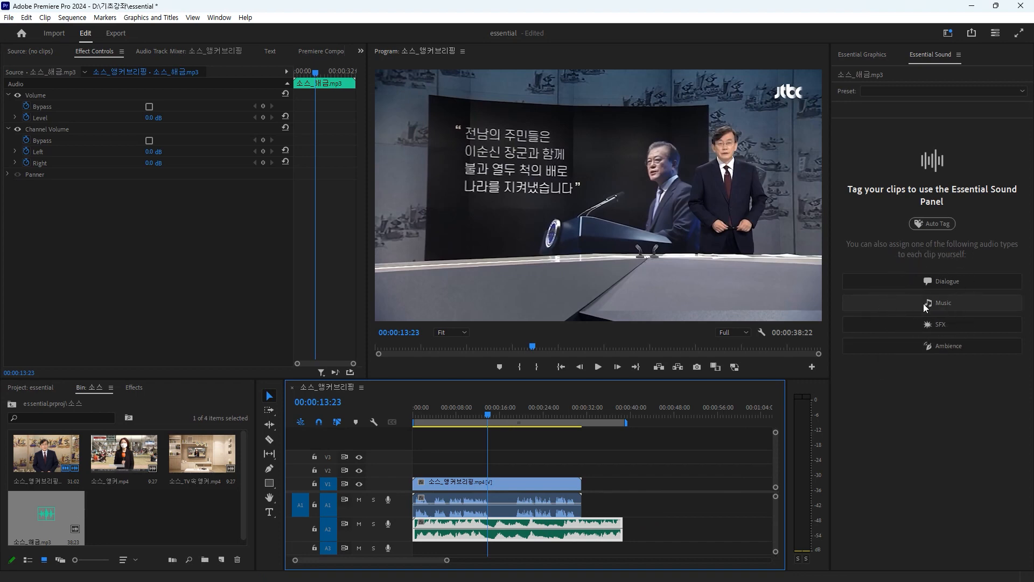
key(ctrl)
click(954, 302)
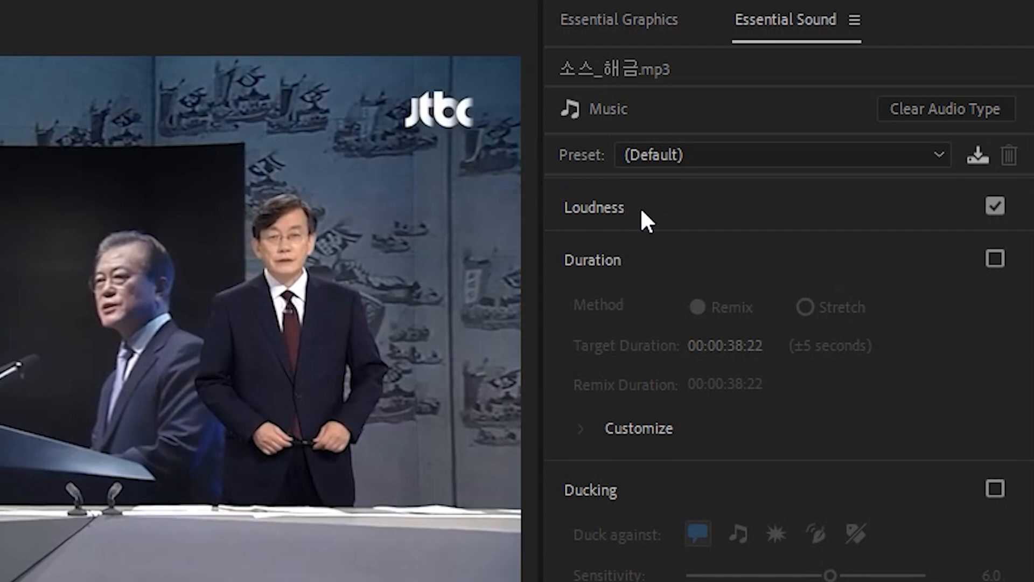
click(641, 211)
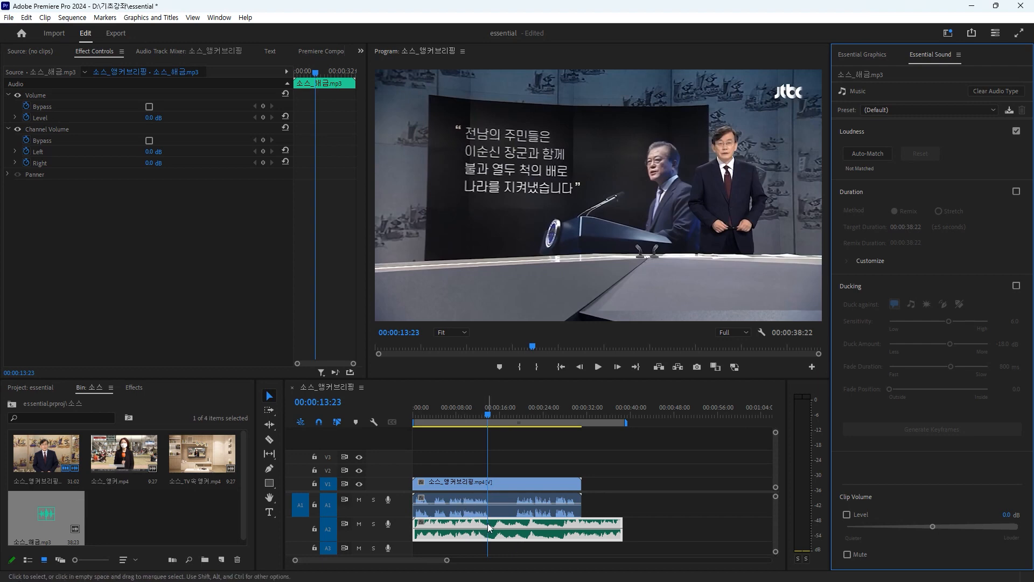
click(875, 154)
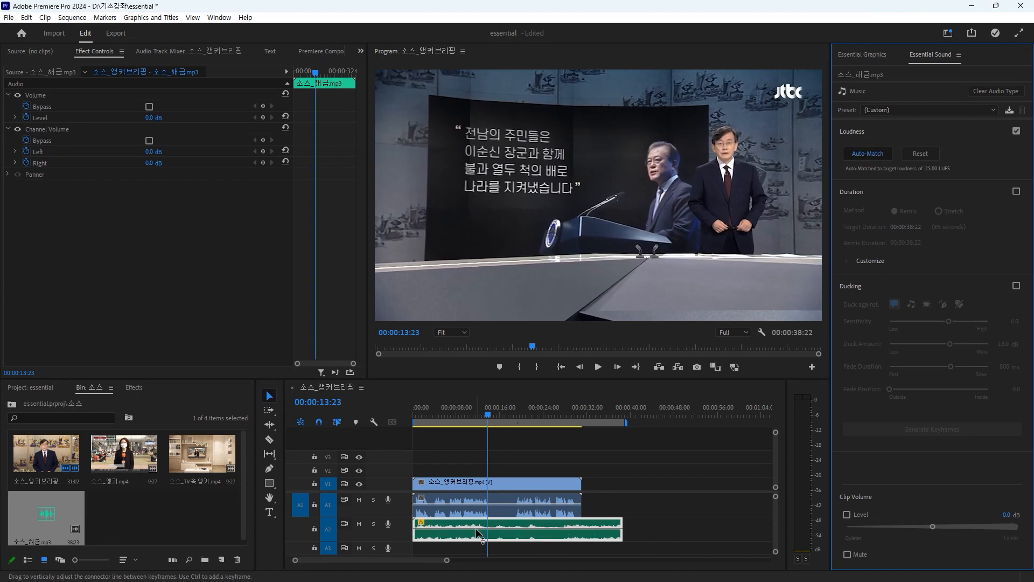
Step: Clear the audio type from the music clip on A2
key(g)
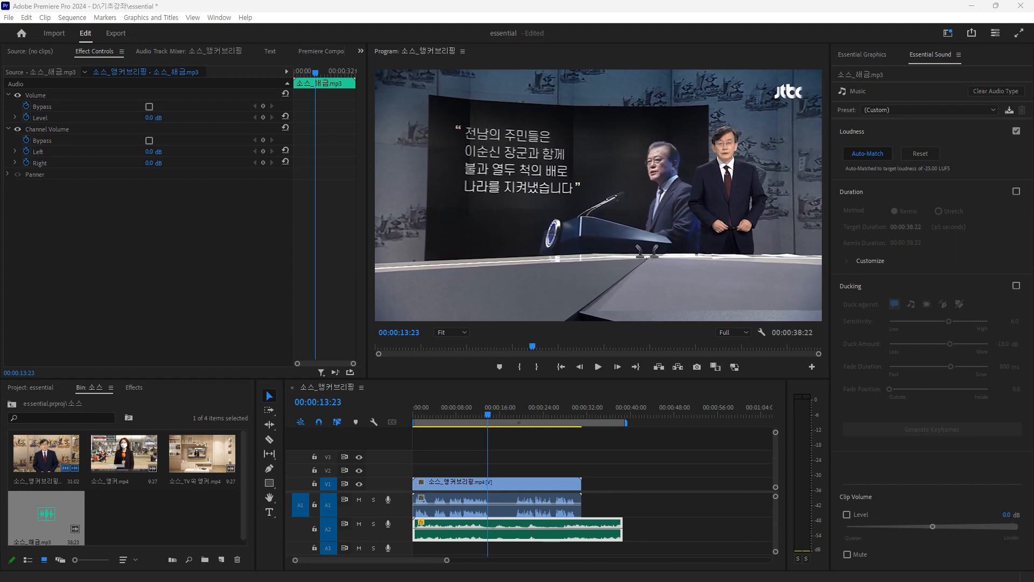
click(547, 533)
click(996, 91)
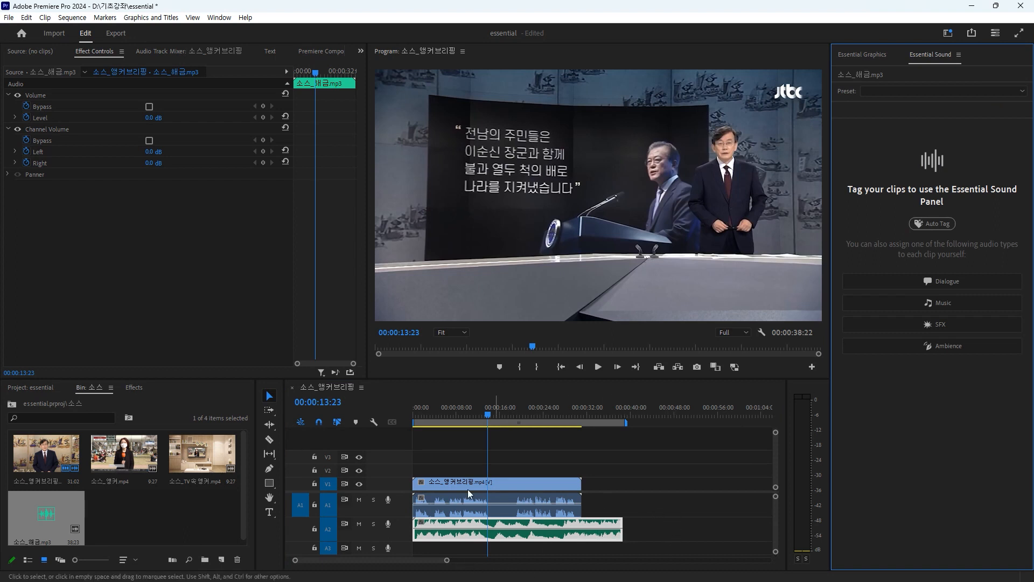
Step: Assign the Music type to 소스_해금.mp3 again and enable ducking against dialogue clips
scroll(449, 476, up, 3)
scroll(454, 482, up, 2)
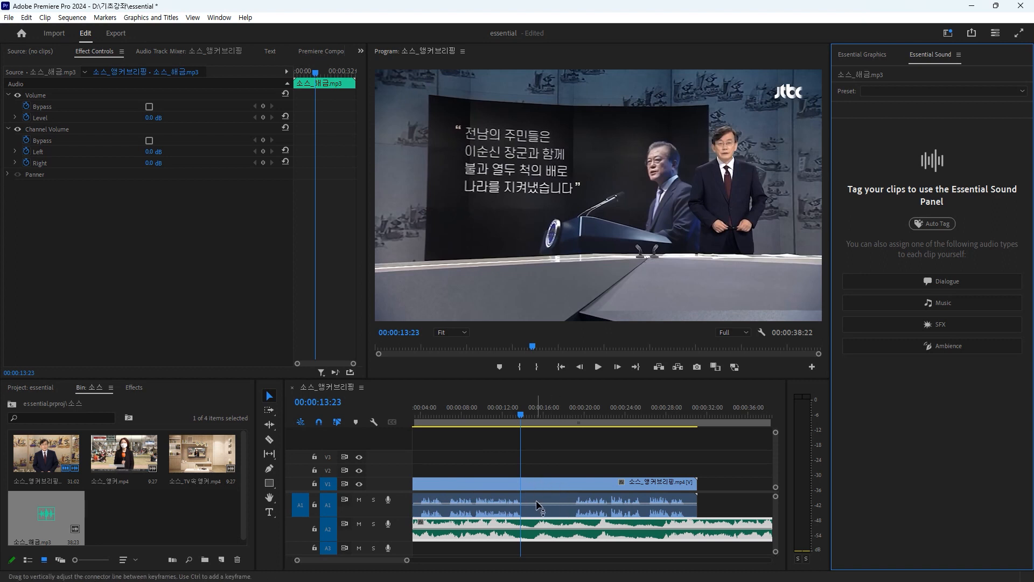
scroll(523, 512, down, 2)
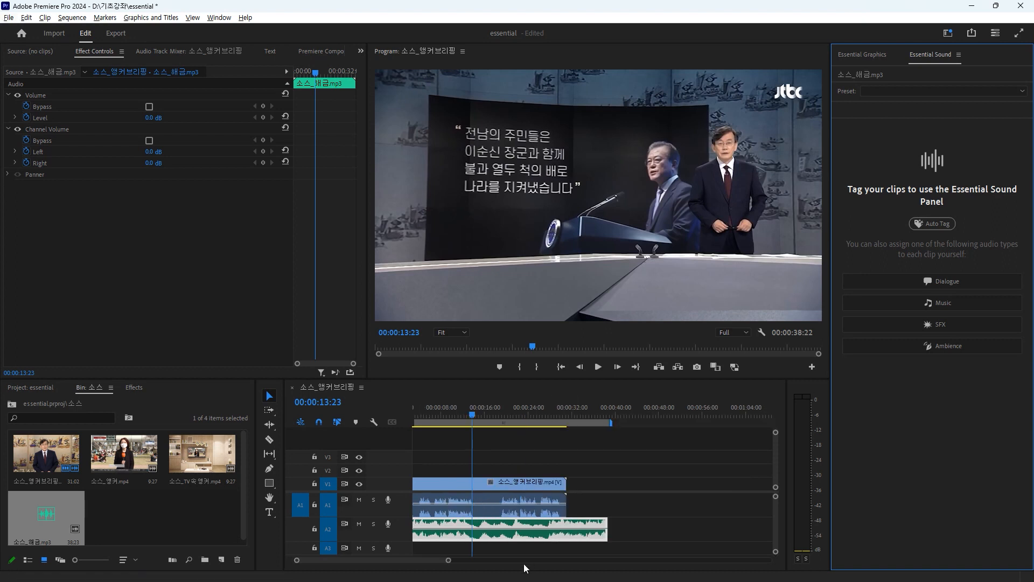
click(504, 540)
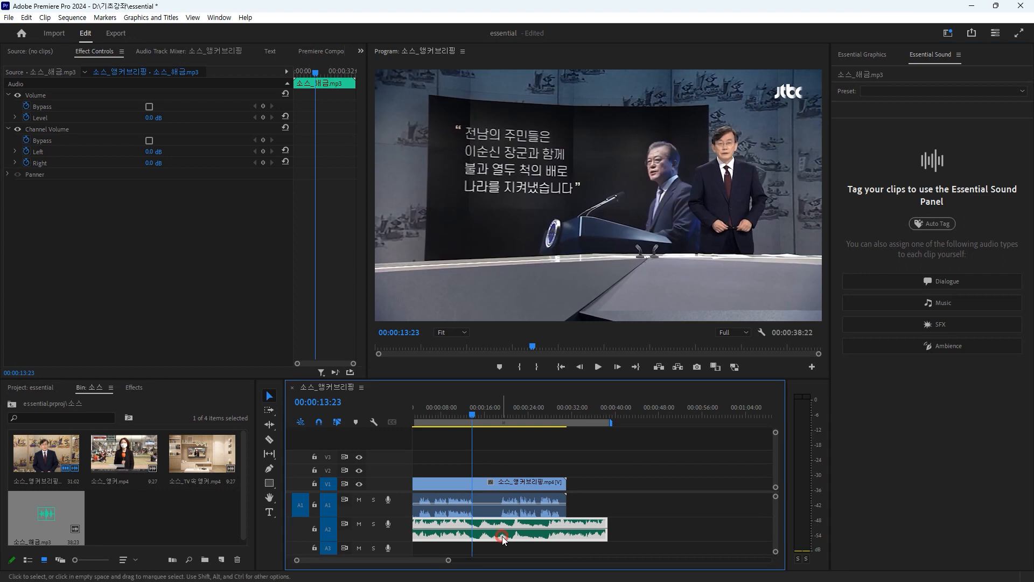
click(961, 303)
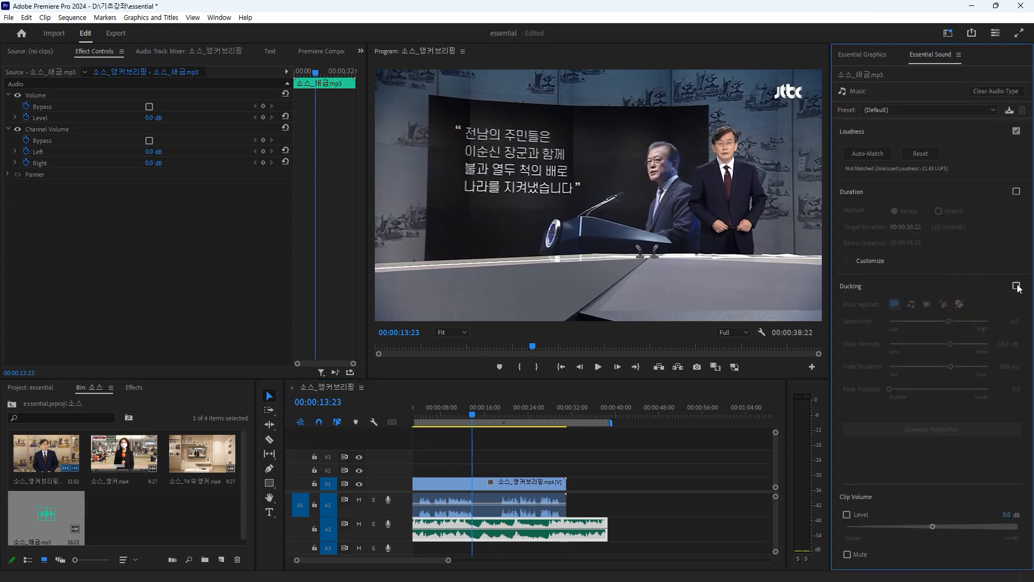
click(1016, 286)
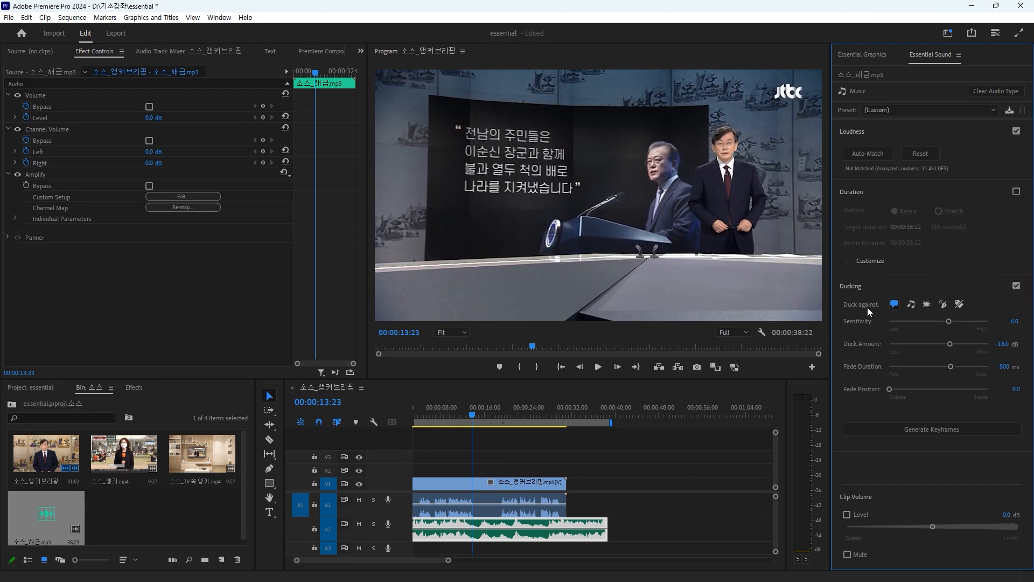
click(895, 303)
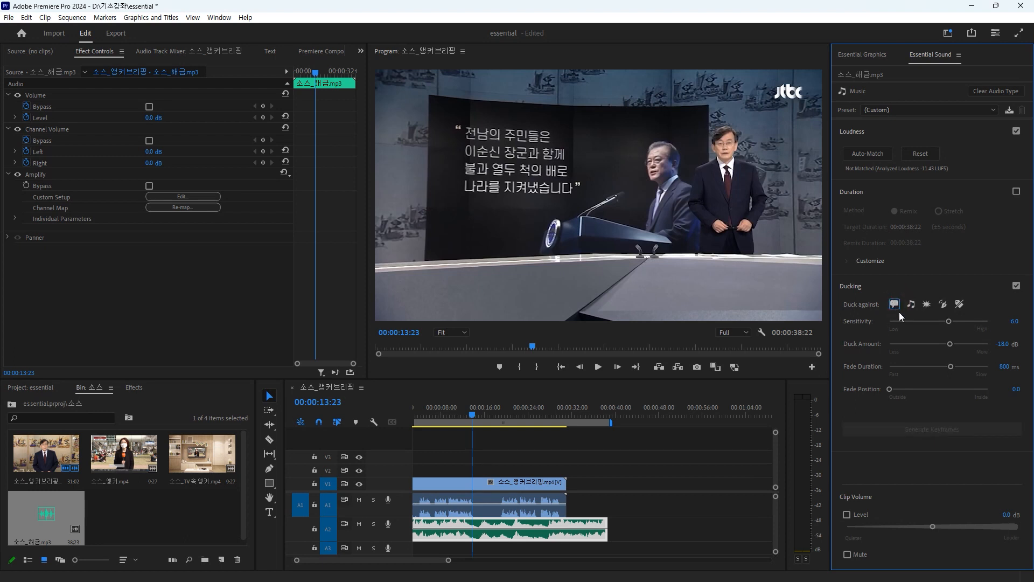
click(894, 305)
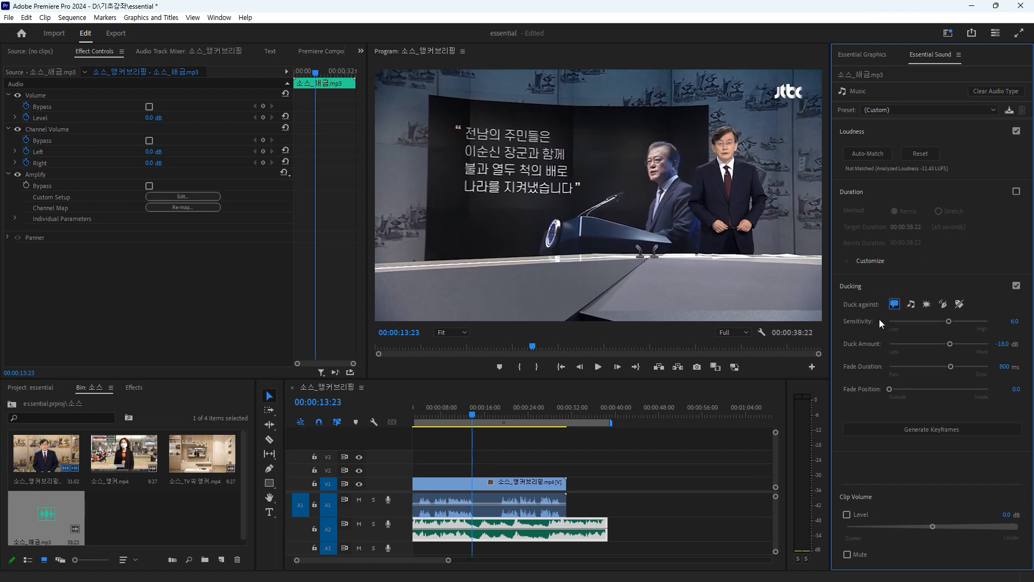
Step: Try to generate ducking keyframes for the music clip
click(937, 427)
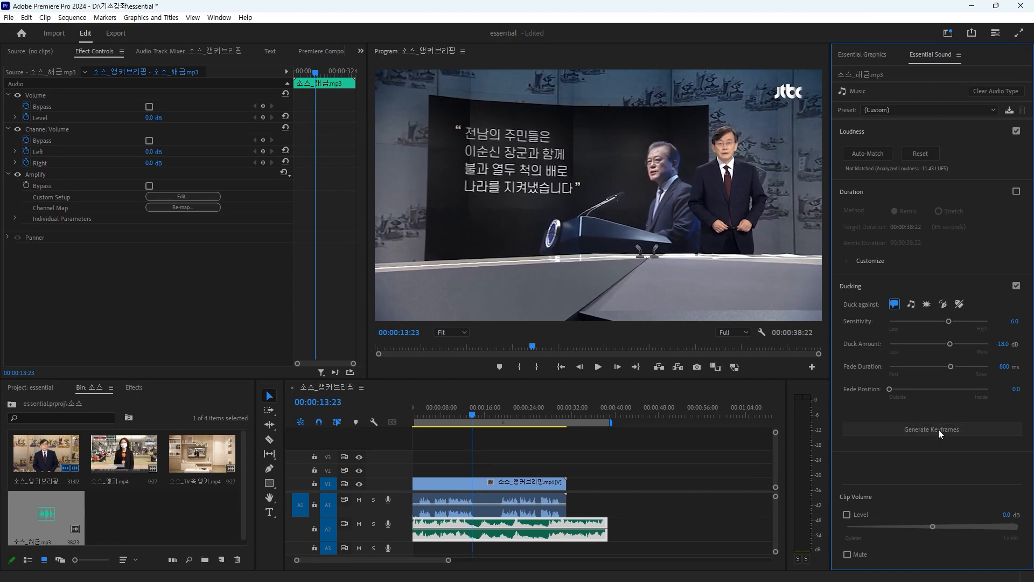
click(938, 429)
click(939, 429)
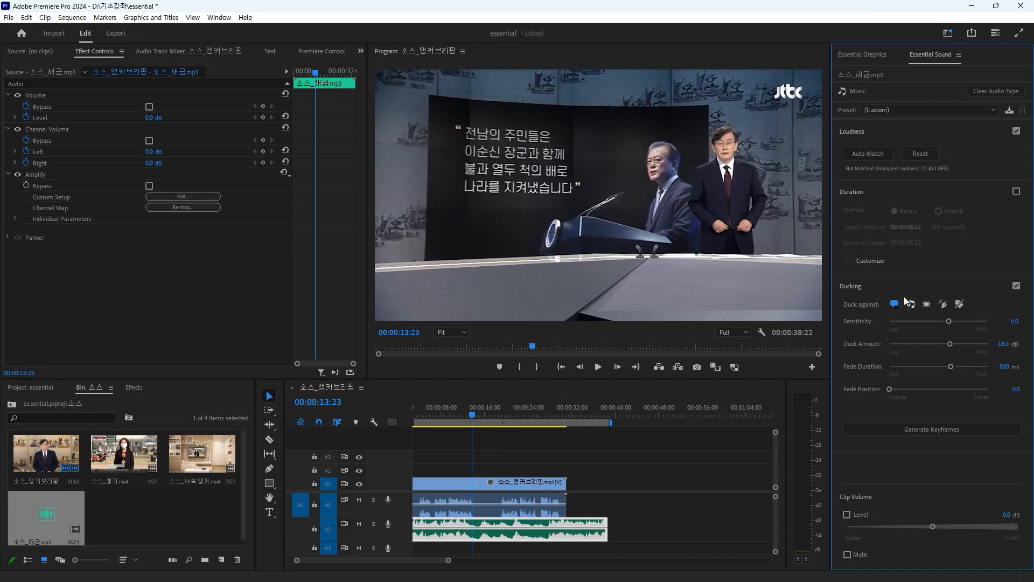
Step: Assign the Dialogue type to 소스_앵커브리핑.mp4 and generate ducking keyframes on the music clip
click(522, 512)
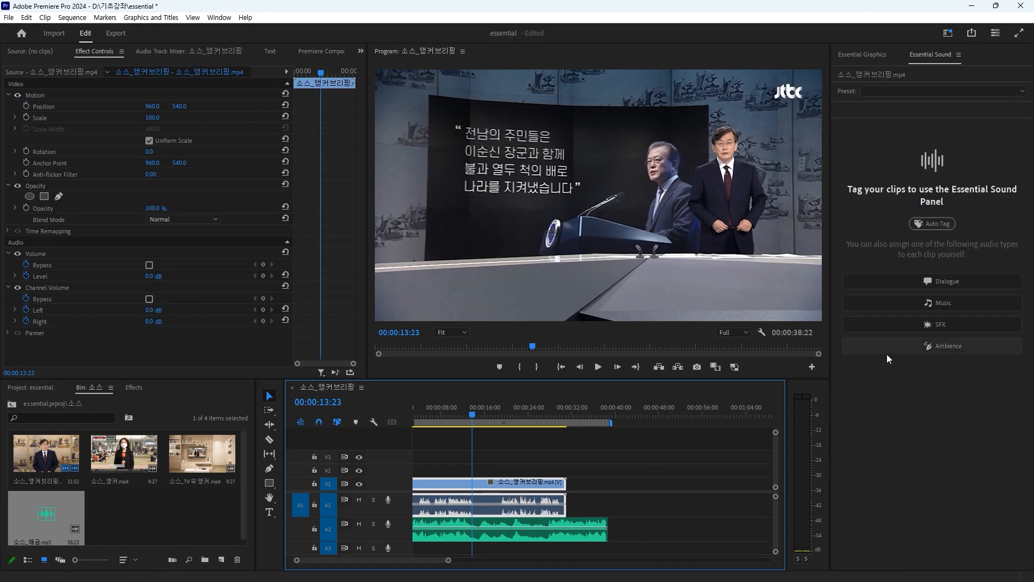
click(952, 282)
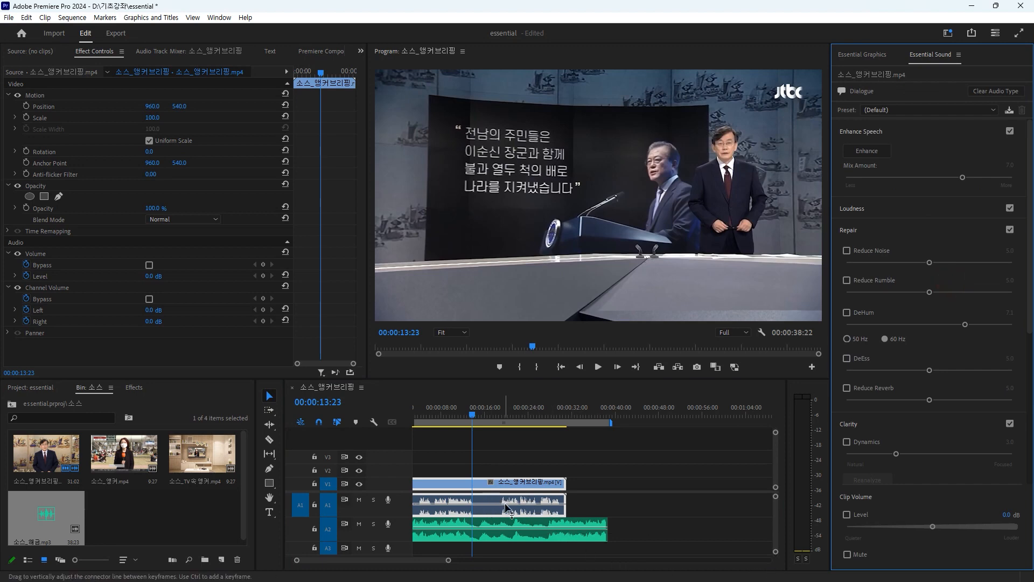
click(538, 538)
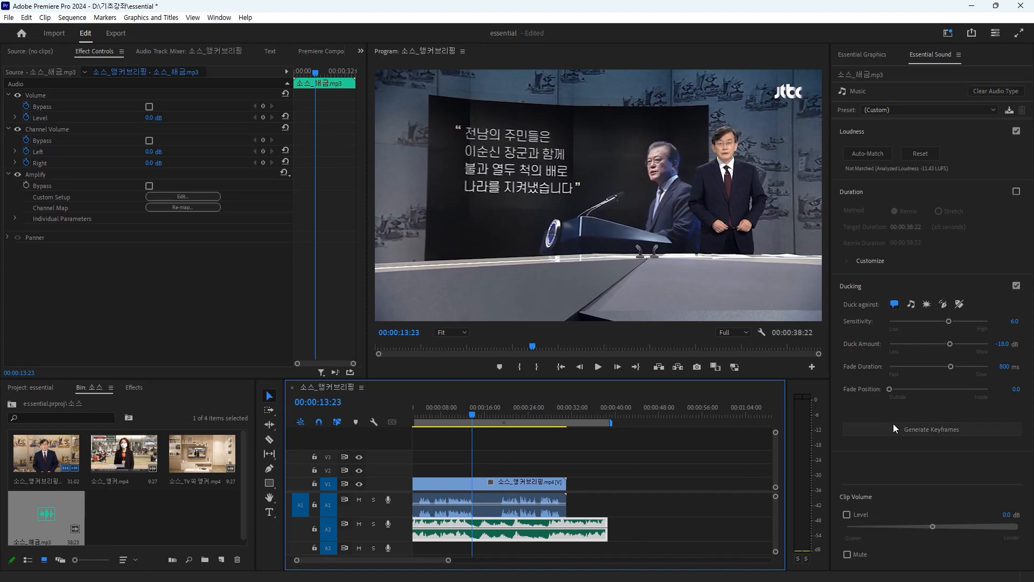
click(928, 429)
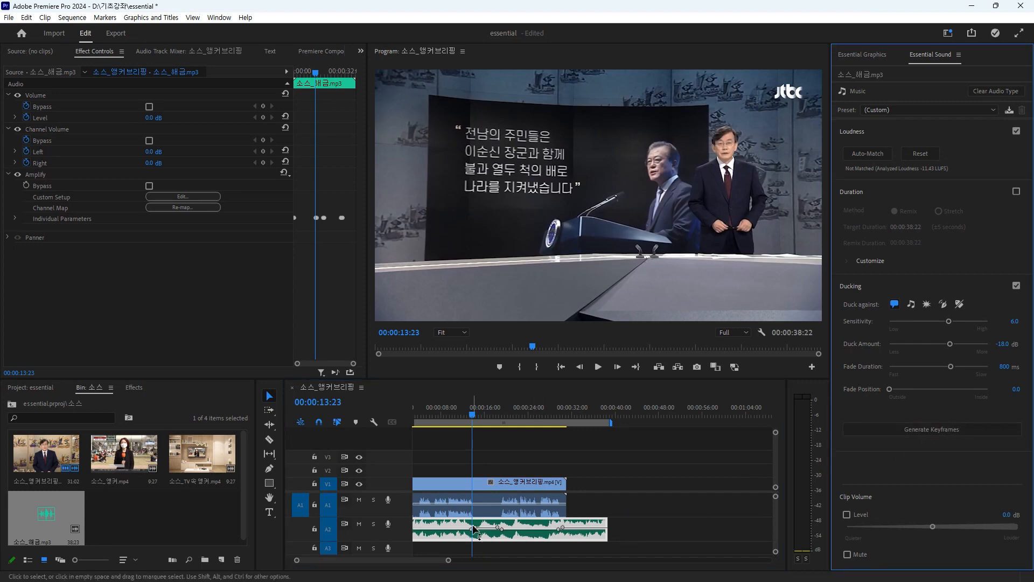
Step: Enlarge the timeline area and the A2 track to show the ducking keyframes, and play back the mix
drag(525, 380, 525, 282)
double_click(398, 489)
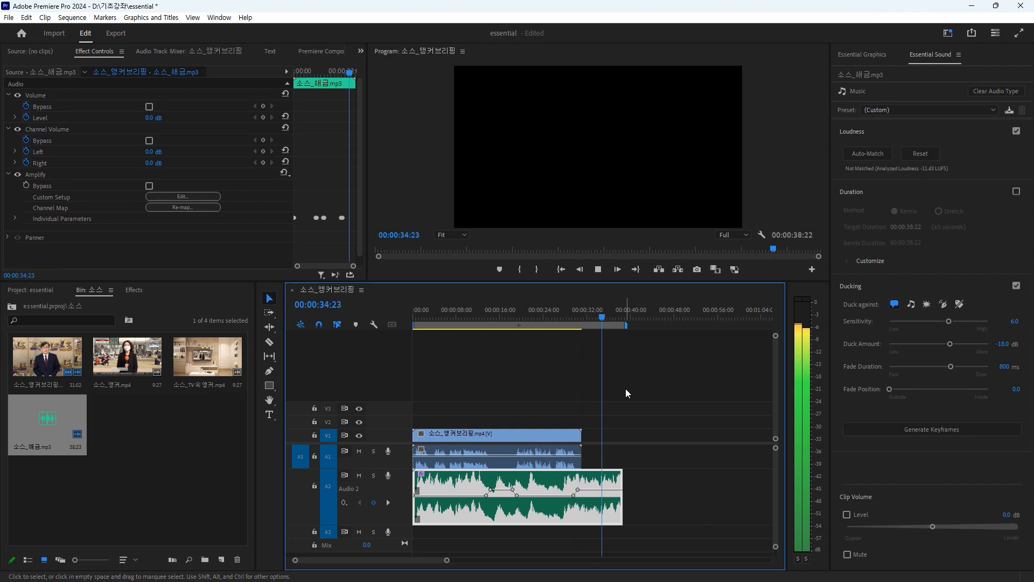
key(space)
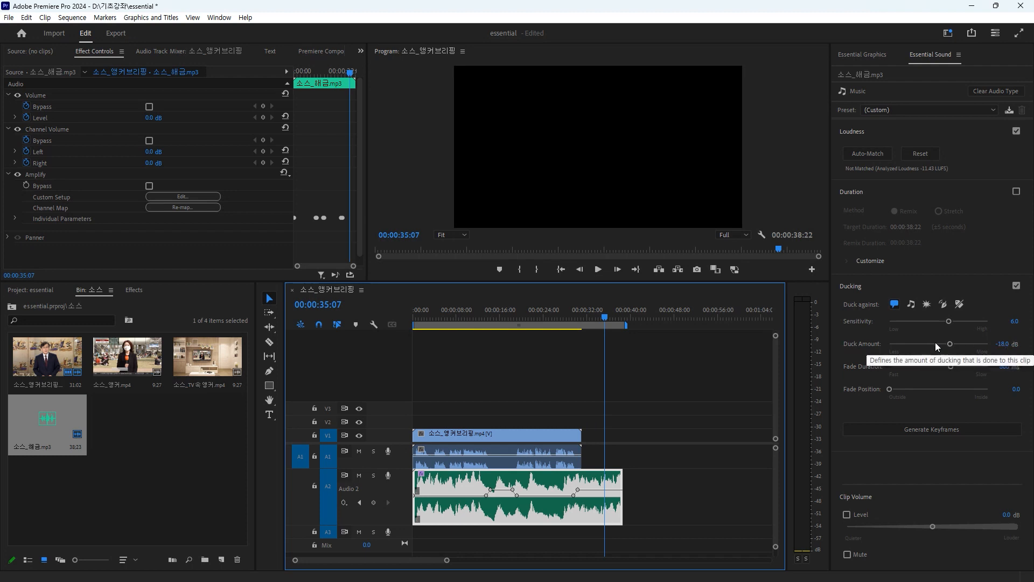
Step: Regenerate the music's ducking keyframes with a duck amount of about -23 dB, and change the amount to -19.7 dB
drag(953, 346, 955, 344)
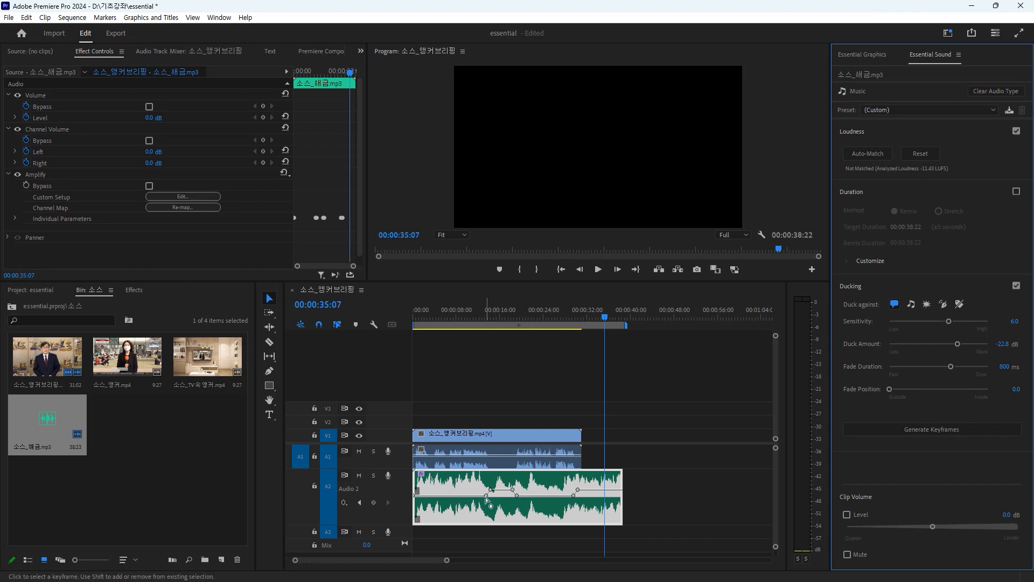
click(917, 427)
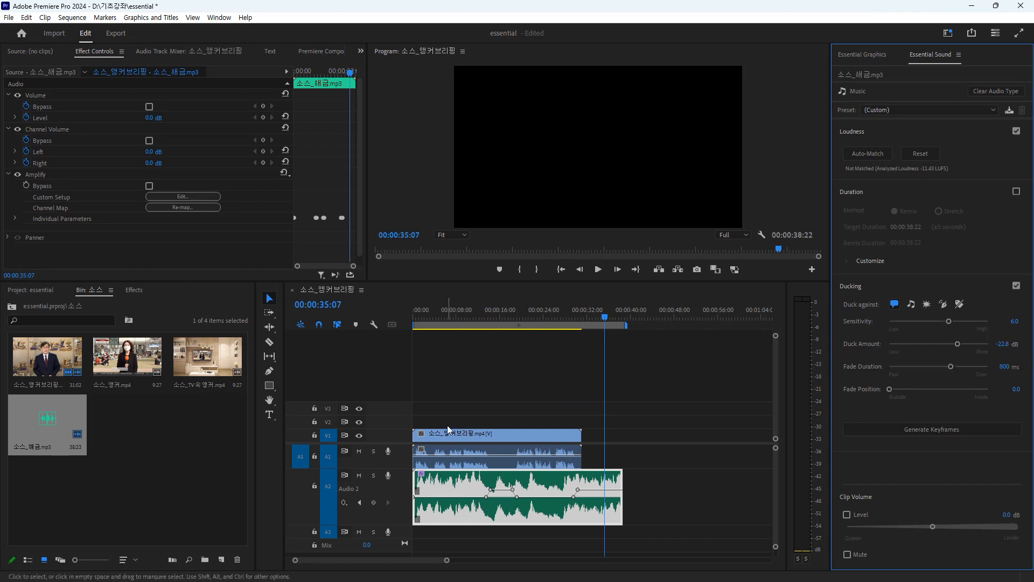
drag(1003, 350, 1006, 345)
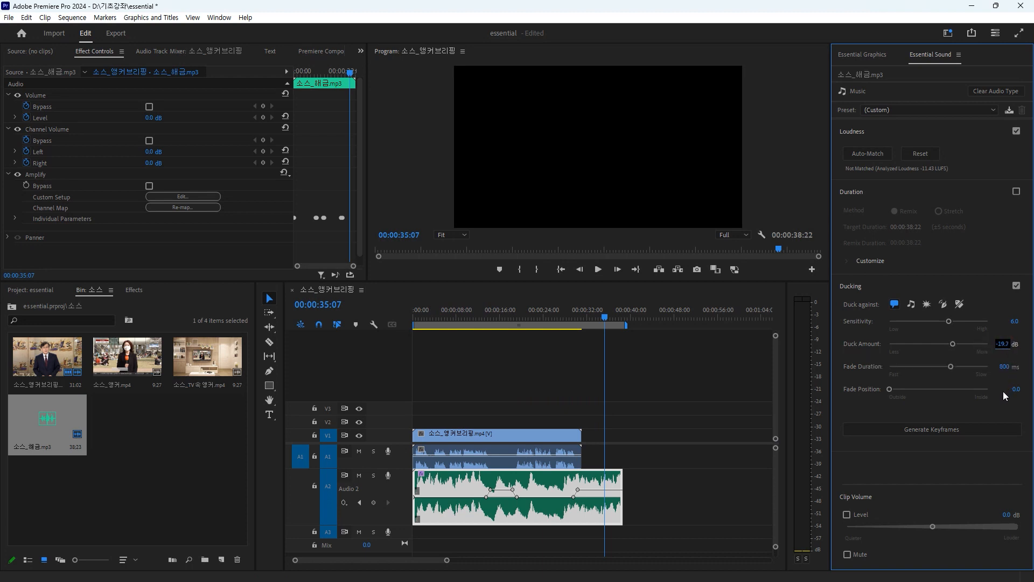